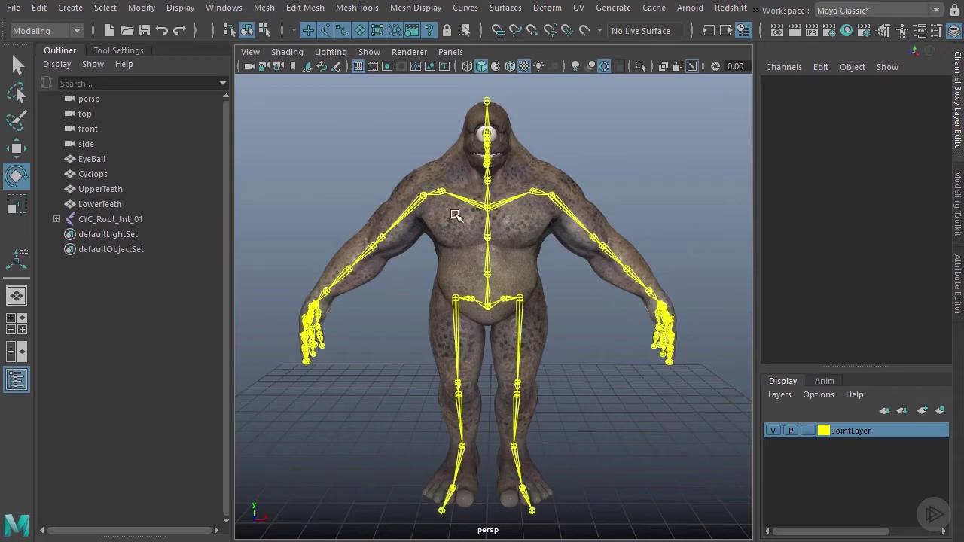
- Examine the Cyclops mesh topology in relation to the joints, especially along the character's left arm
alt+drag(453, 212, 481, 207)
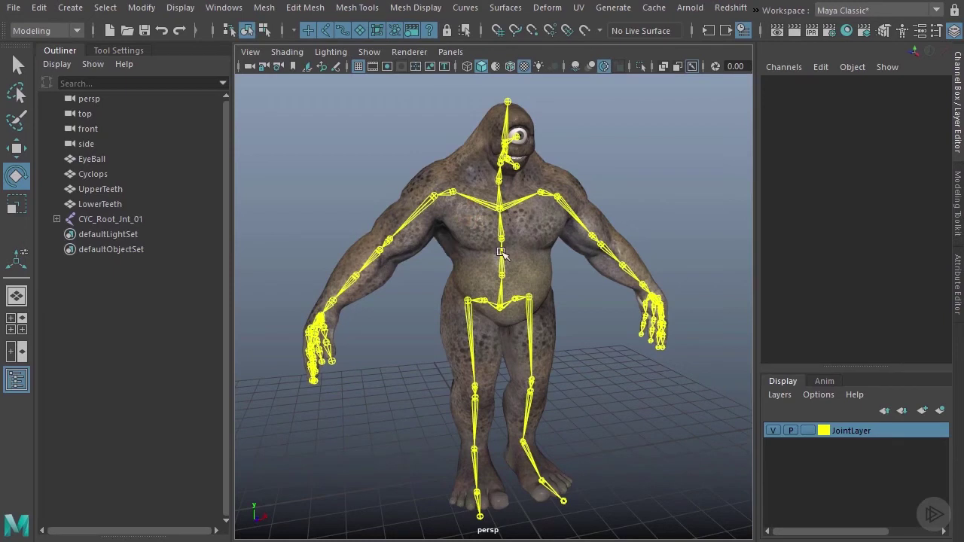
alt+drag(500, 253, 452, 279)
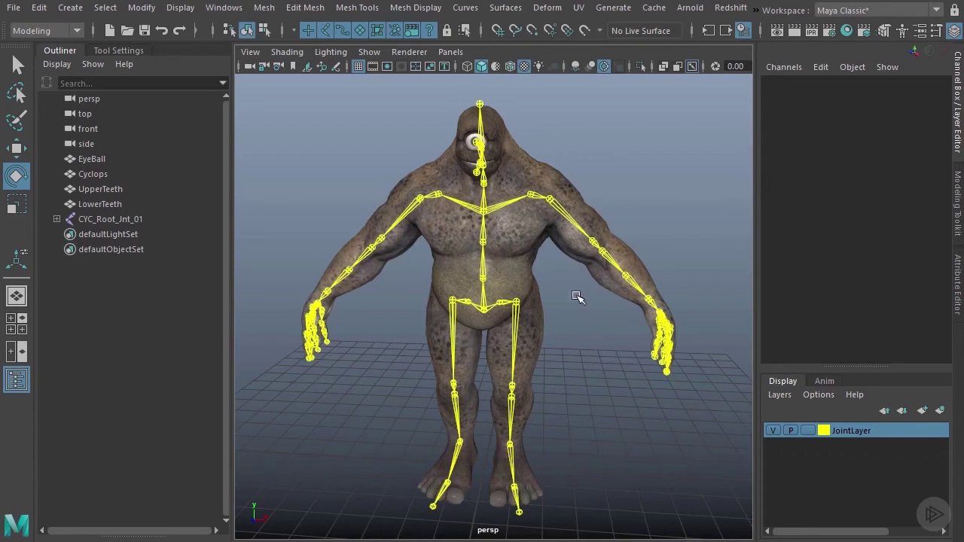
alt+drag(580, 303, 586, 294)
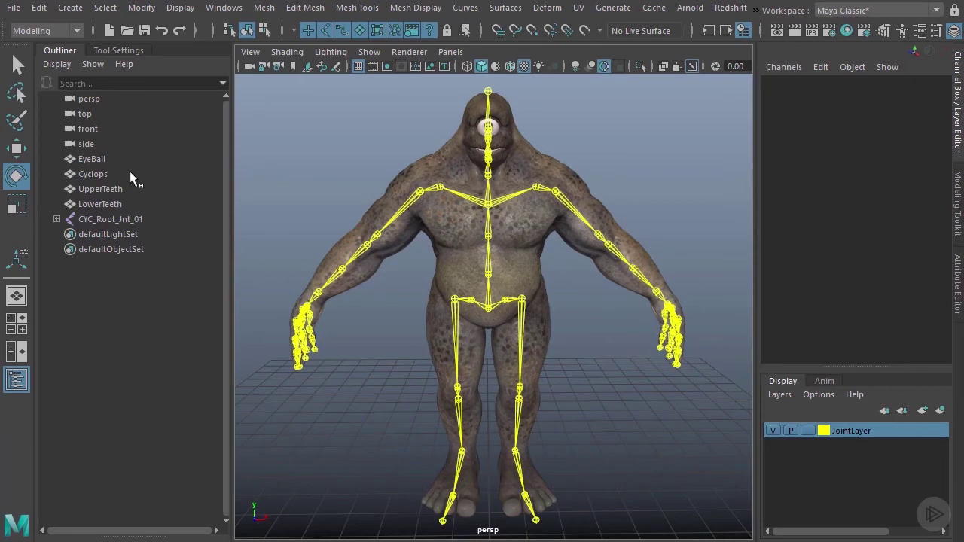
click(92, 174)
alt+drag(489, 248, 552, 256)
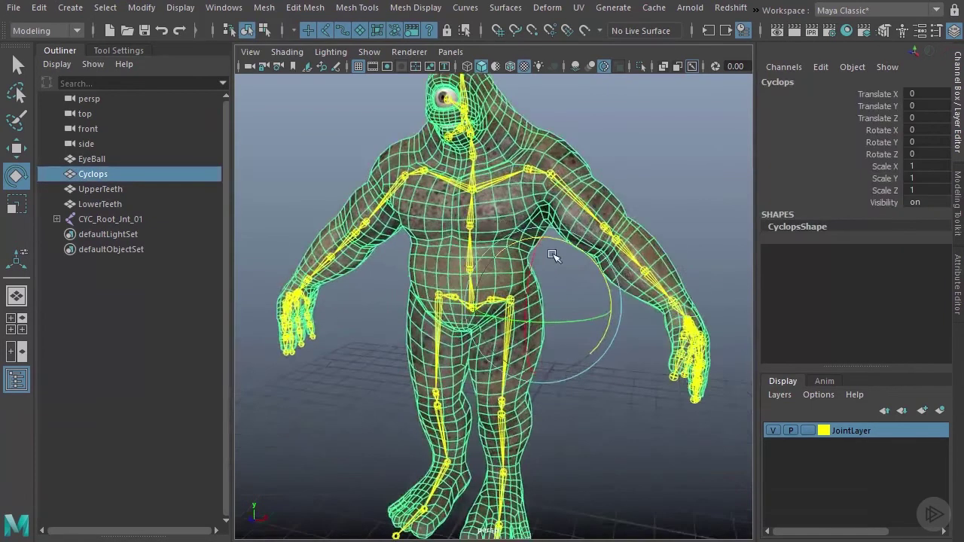
key(w)
alt+drag(618, 243, 602, 268)
alt+middle_drag(602, 267, 512, 287)
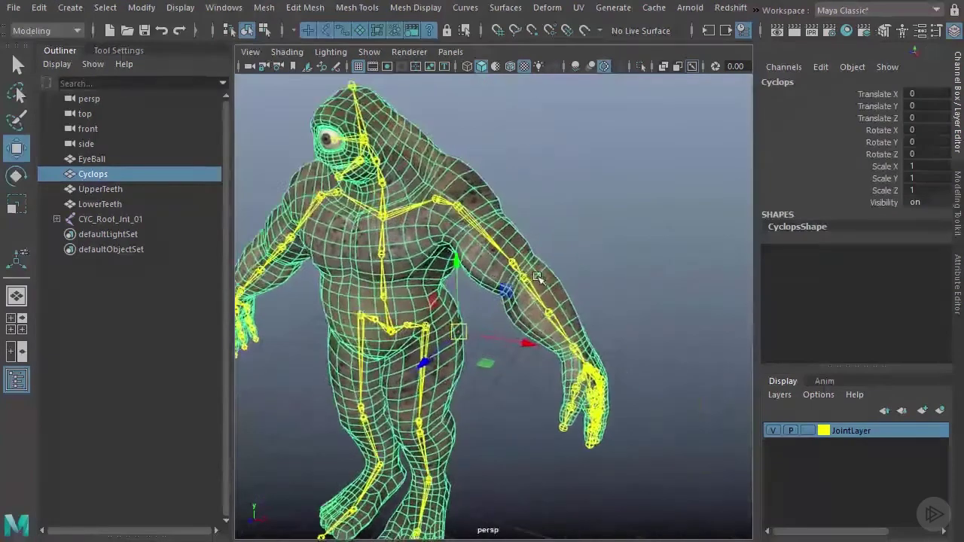
alt+right_drag(512, 287, 588, 292)
alt+drag(588, 293, 573, 259)
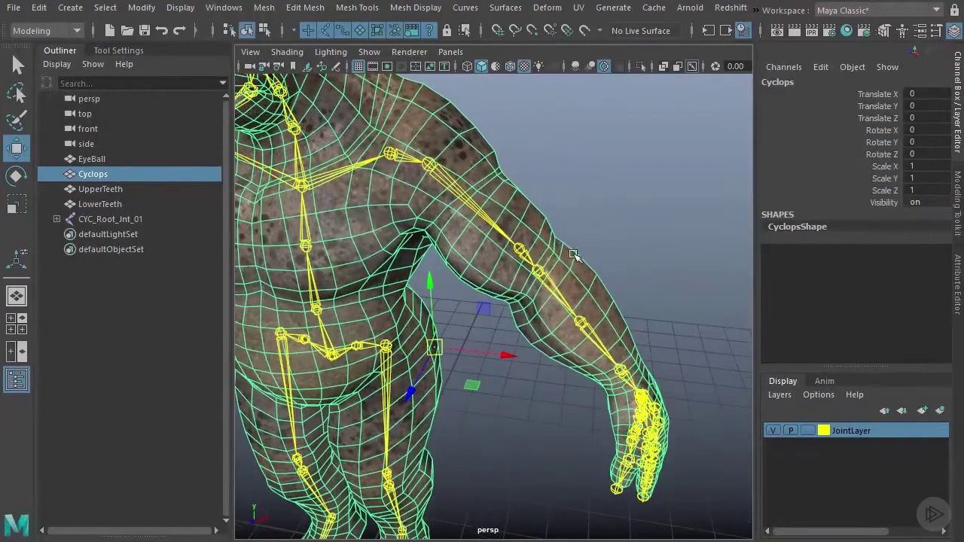
click(544, 413)
alt+drag(542, 420, 496, 334)
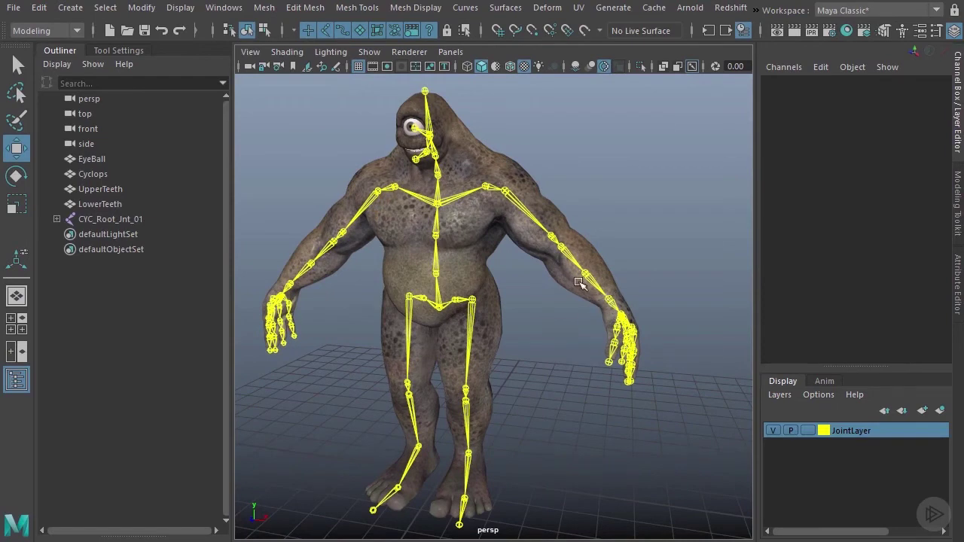
- Duplicate the Cyclops mesh and rename the copy CyclopsProxy
scroll(550, 307, up, 3)
scroll(549, 307, up, 2)
click(546, 256)
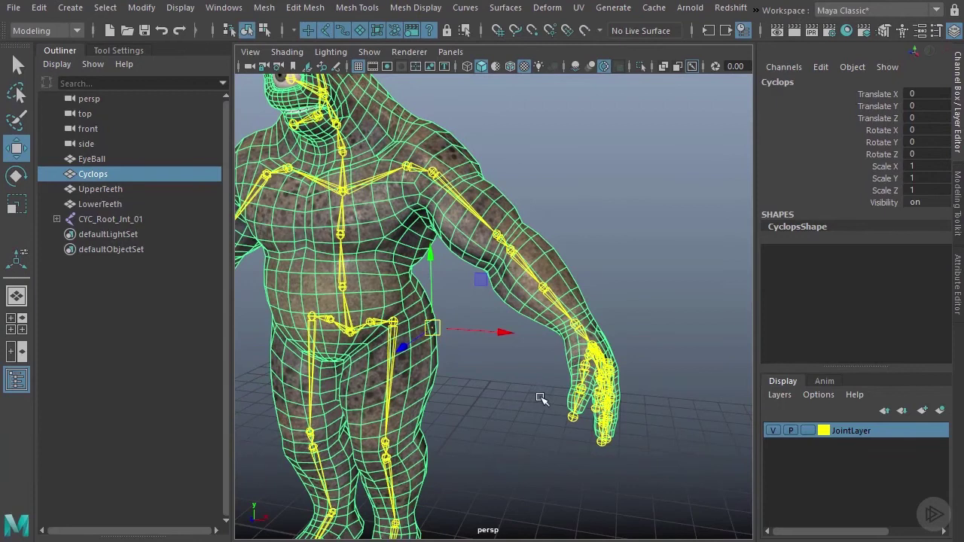
scroll(520, 399, down, 1)
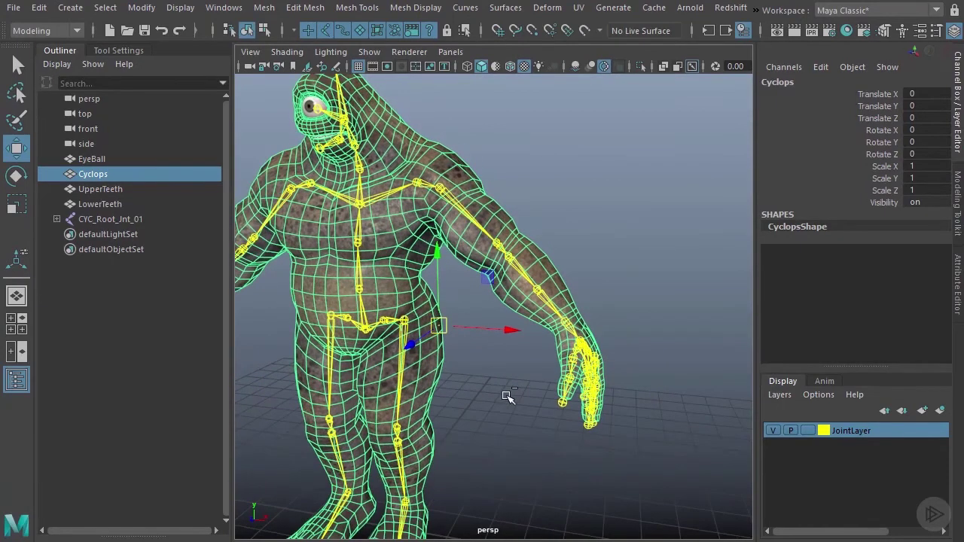
key(ctrl+d)
double_click(97, 237)
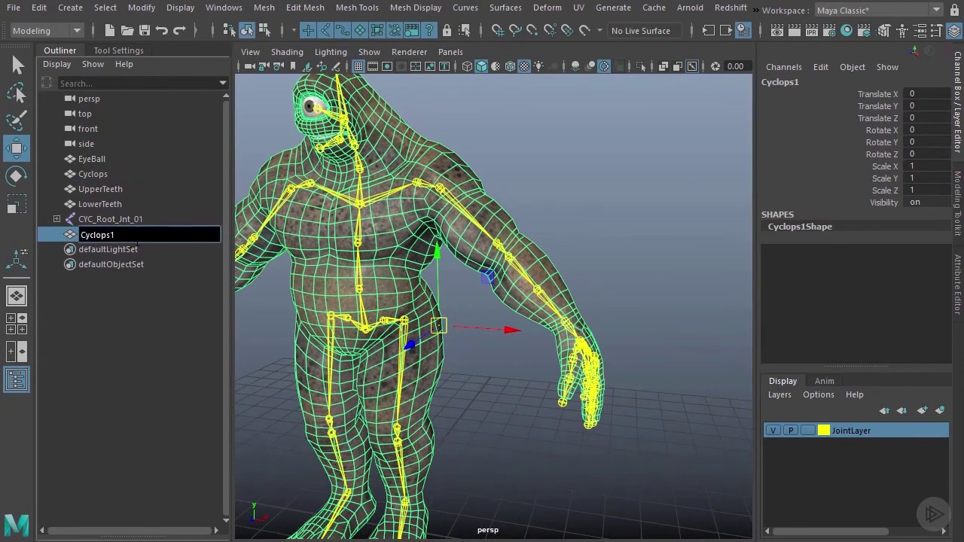
key(BackSpace)
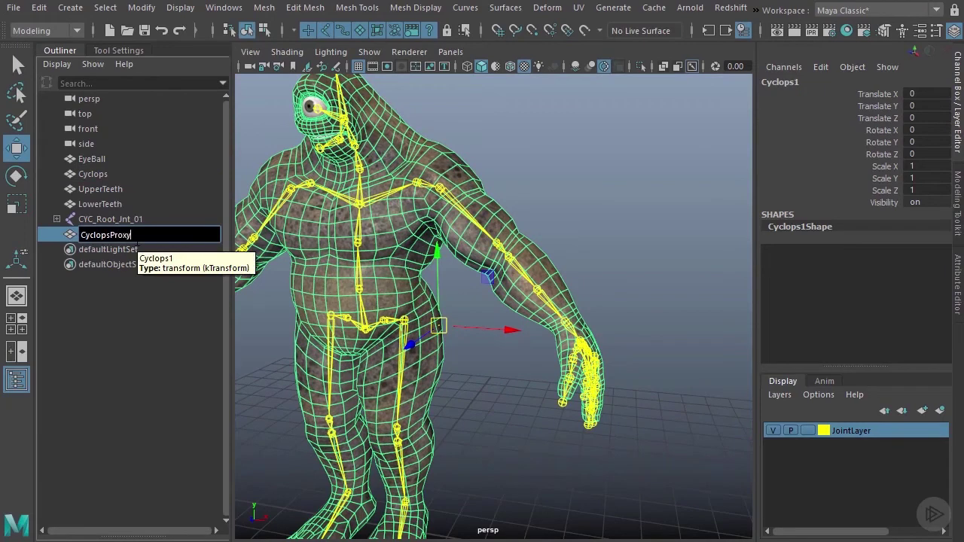
key(Return)
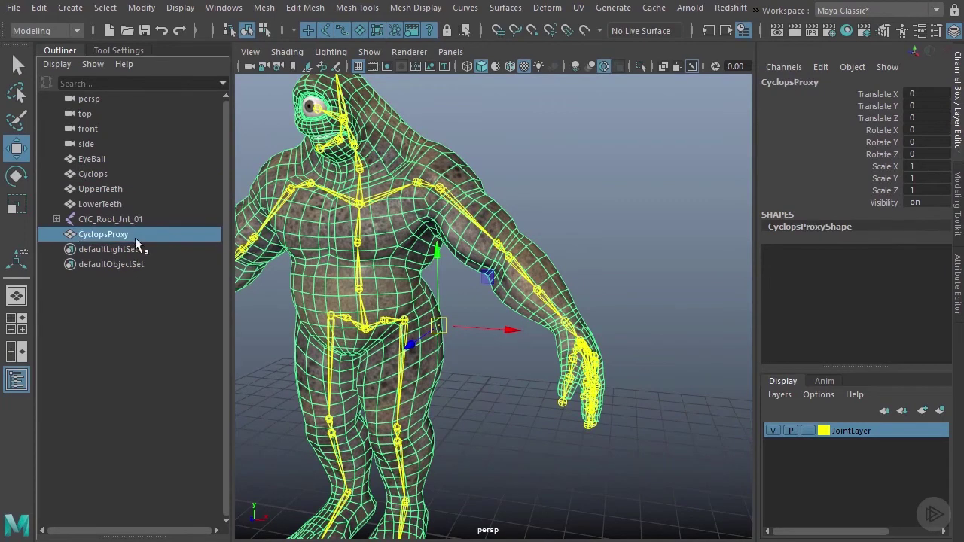
- Snap the original Cyclops mesh's pivot to the grid origin between the feet and hide the mesh
click(100, 172)
alt+middle_drag(399, 327, 447, 251)
alt+drag(447, 251, 503, 253)
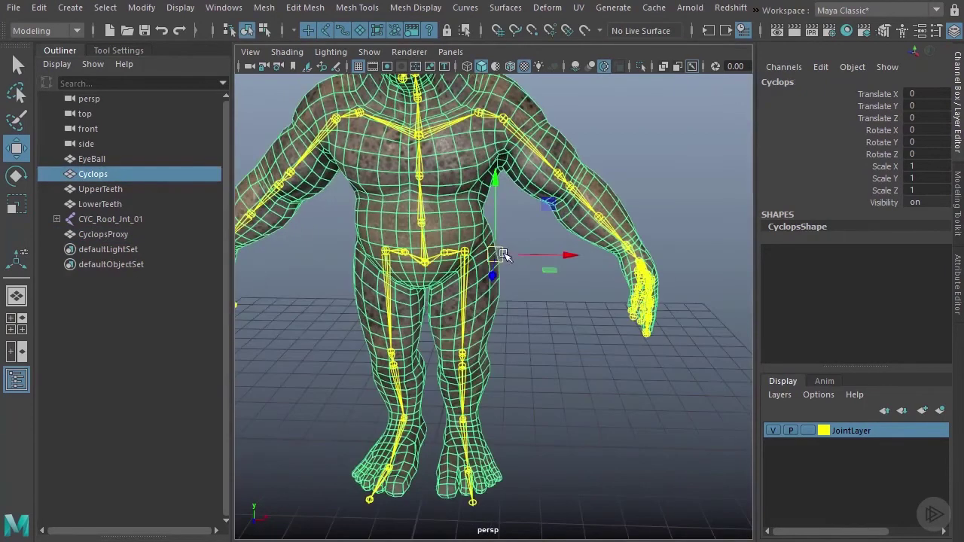
alt+drag(475, 334, 489, 313)
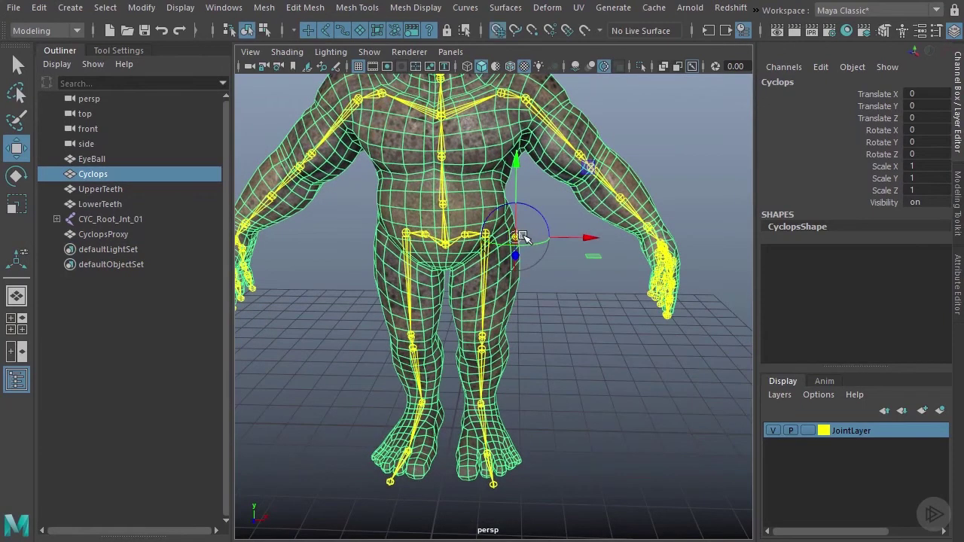
drag(529, 236, 450, 427)
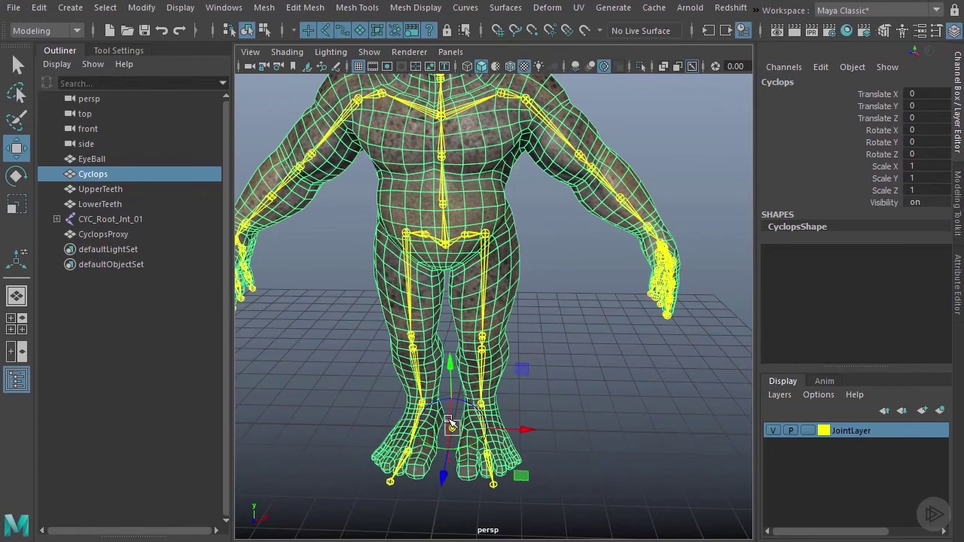
alt+drag(561, 302, 571, 301)
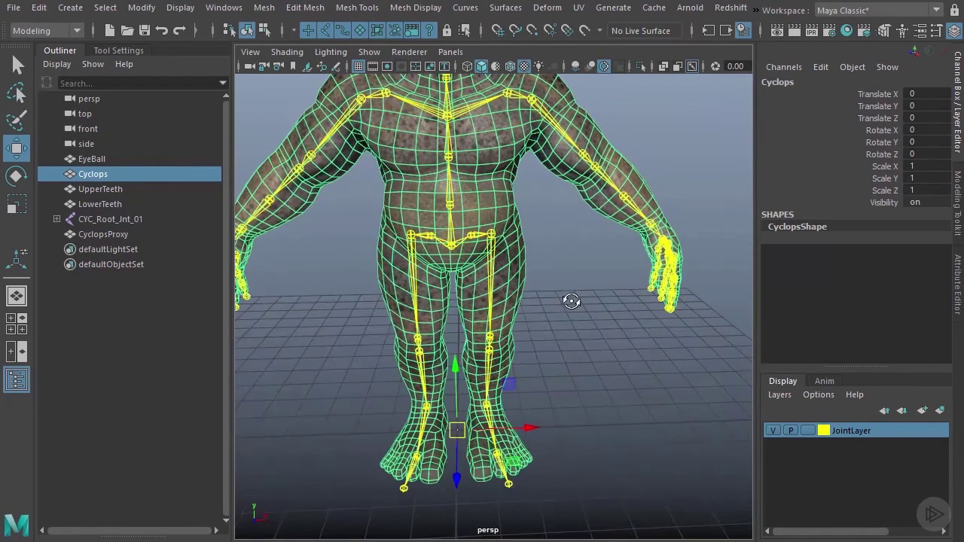
key(ctrl+h)
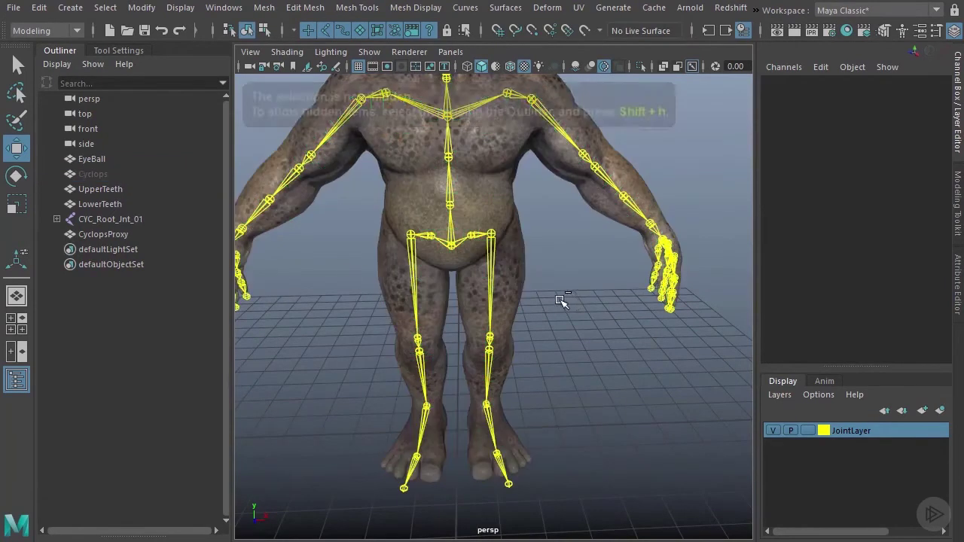
- Set JointLayer to reference display mode and test that the joints in the arm cannot be selected
click(105, 234)
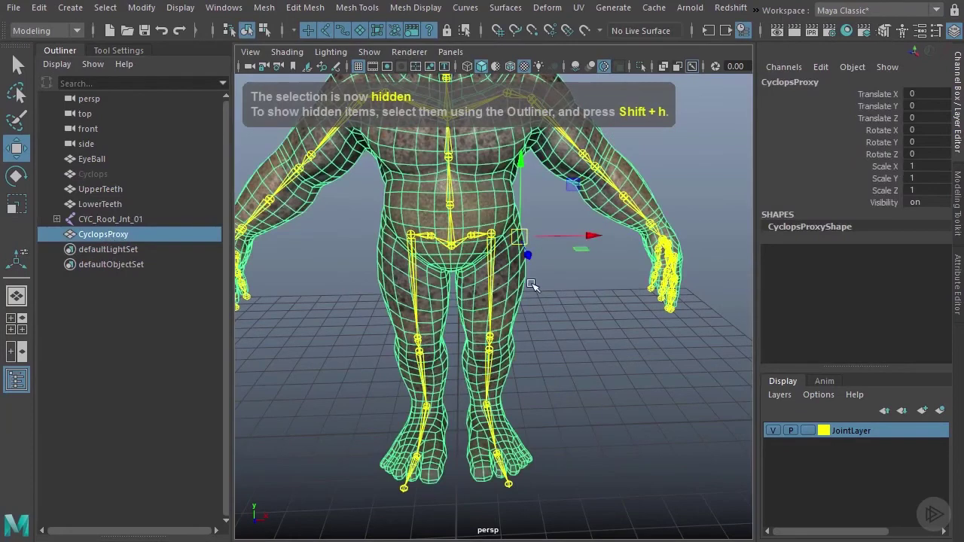
alt+drag(509, 292, 481, 301)
alt+middle_drag(499, 181, 507, 201)
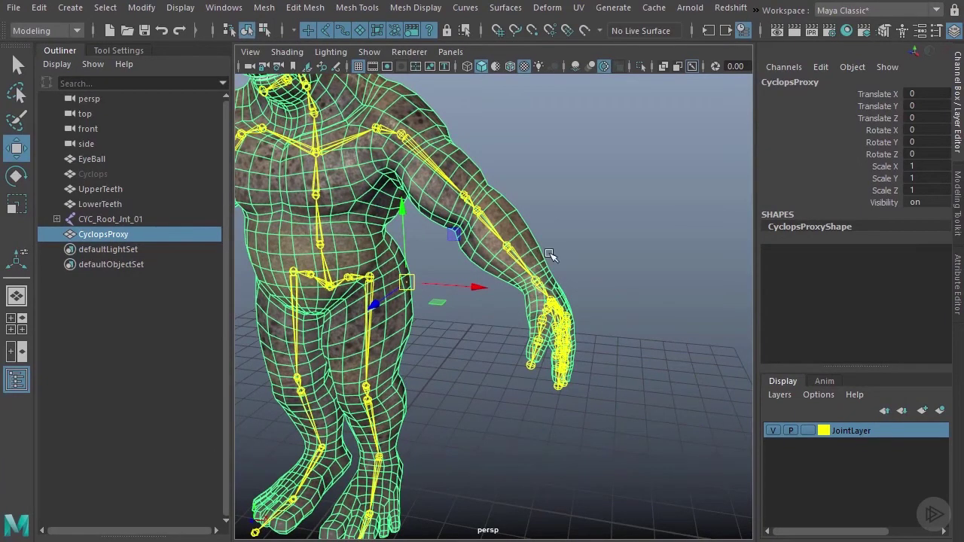
click(807, 430)
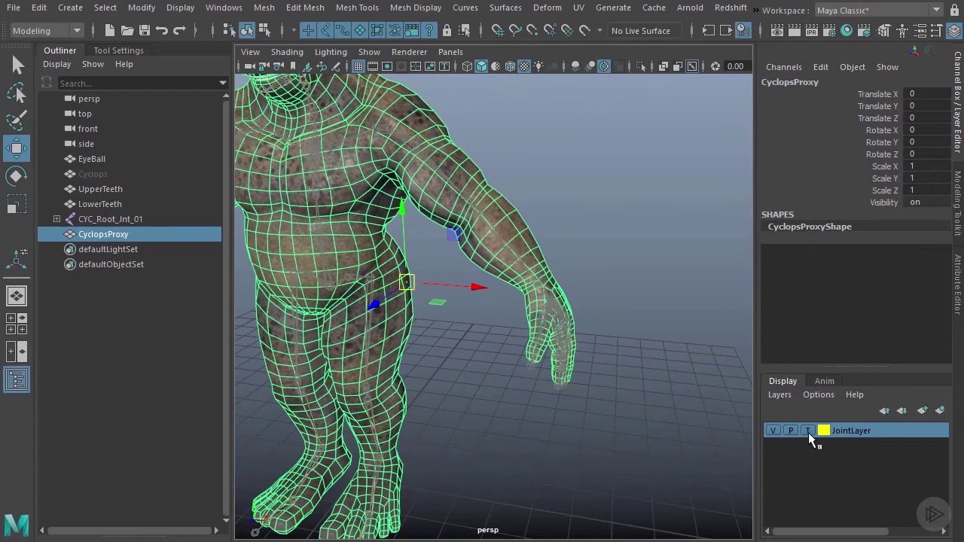
click(808, 430)
click(657, 344)
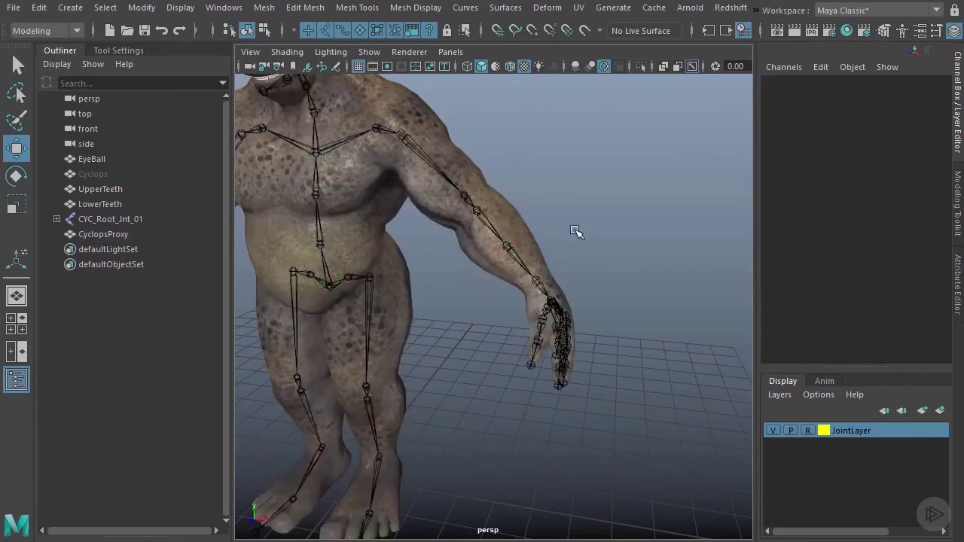
drag(591, 220, 493, 288)
click(593, 296)
- Extract the CyclopsProxy face loops around the left forearm between the mid-forearm joint and the wrist joint
alt+drag(595, 296, 538, 273)
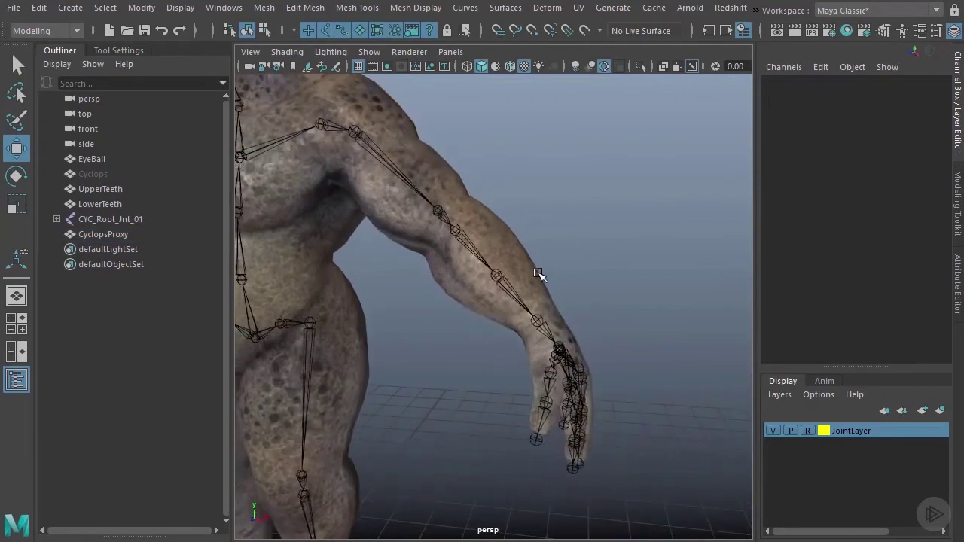
click(537, 273)
right_drag(527, 263, 530, 292)
scroll(530, 292, up, 5)
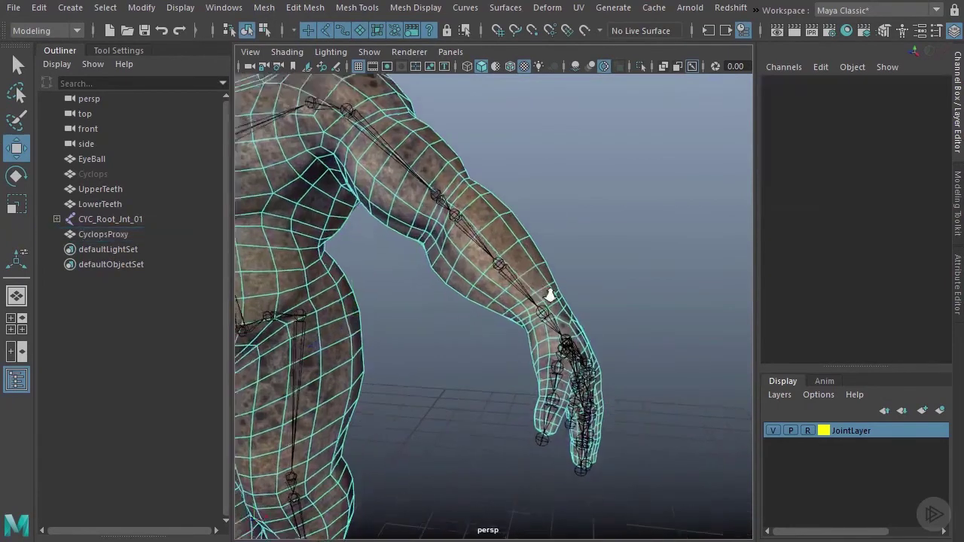
scroll(595, 271, up, 5)
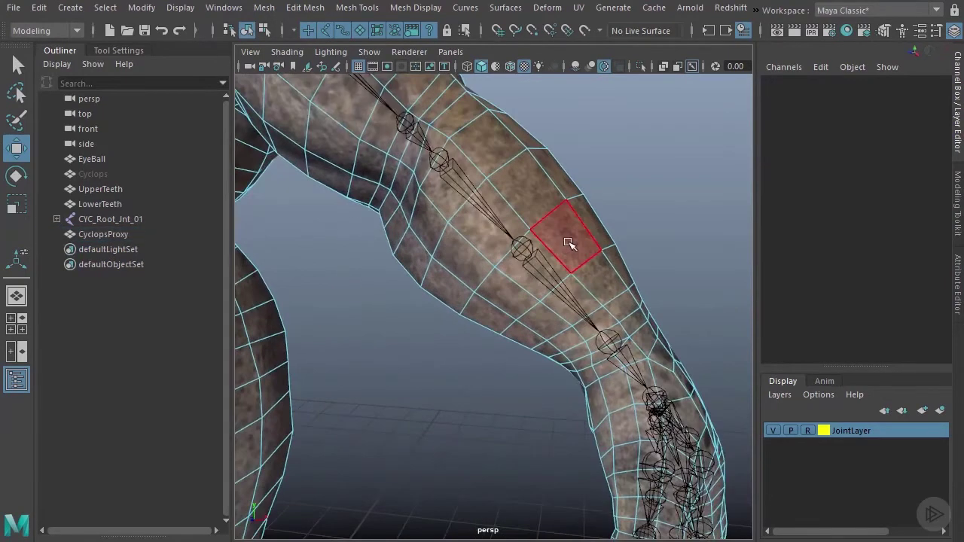
click(568, 243)
shift+double_click(557, 267)
shift+click(600, 280)
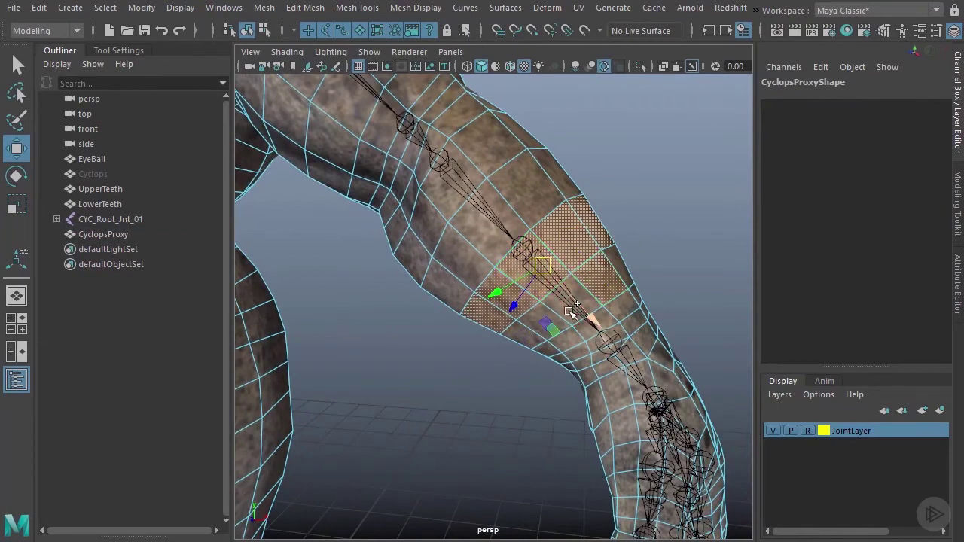
mouse_move(570, 311)
mouse_down()
mouse_move(603, 306)
mouse_move(607, 323)
mouse_move(644, 307)
mouse_move(608, 333)
mouse_move(594, 305)
mouse_move(603, 269)
mouse_move(596, 259)
mouse_up()
scroll(601, 280, down, 3)
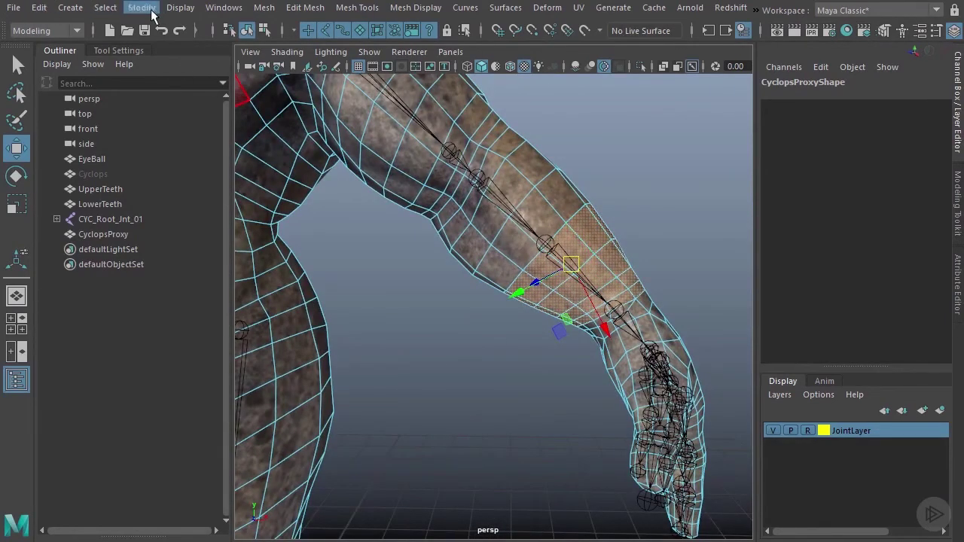
click(301, 10)
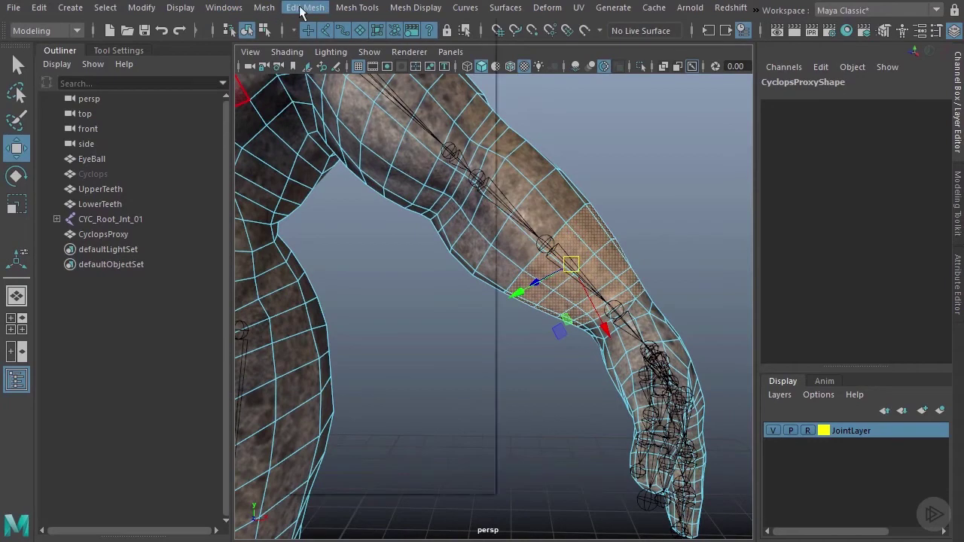
click(371, 409)
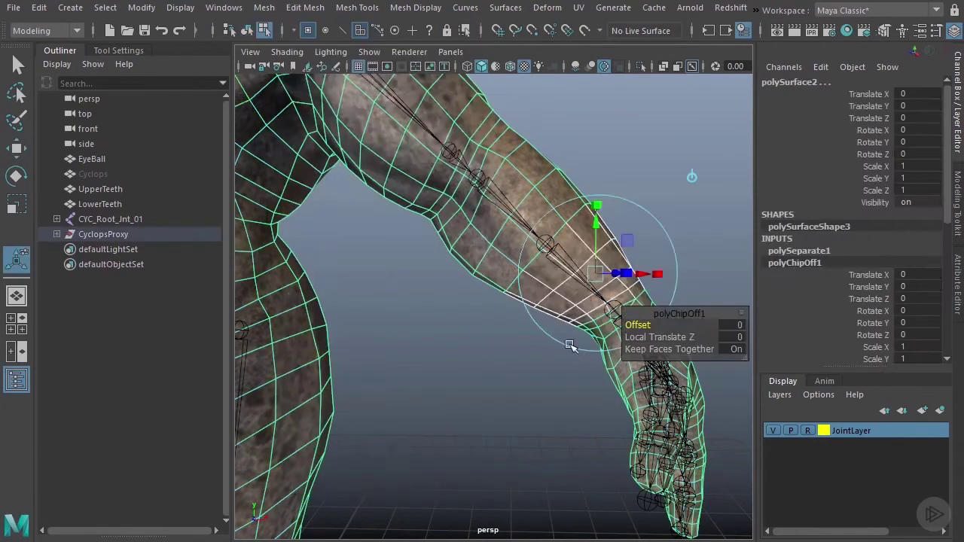
- Return to object selection and hide the extracted lower forearm piece
right_drag(558, 283, 633, 262)
click(662, 175)
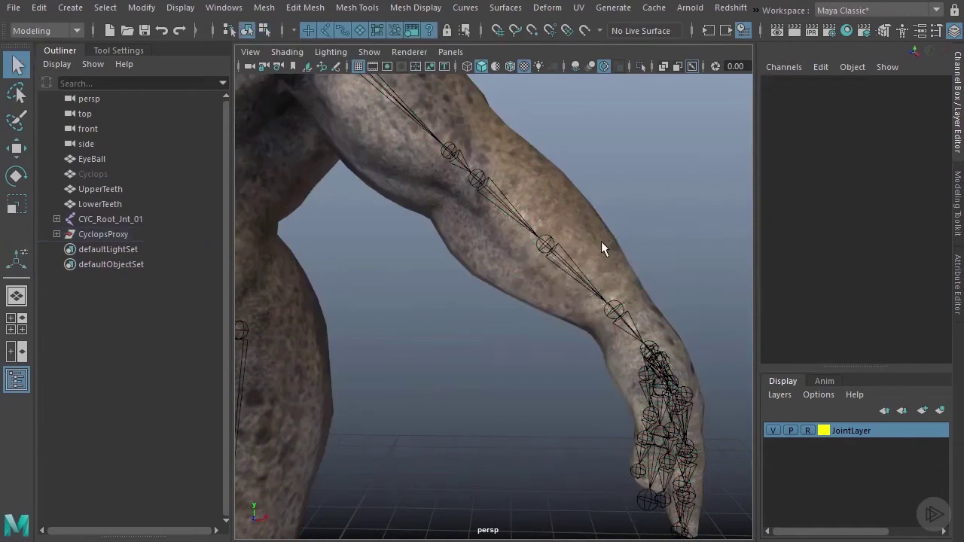
click(603, 255)
key(ctrl+h)
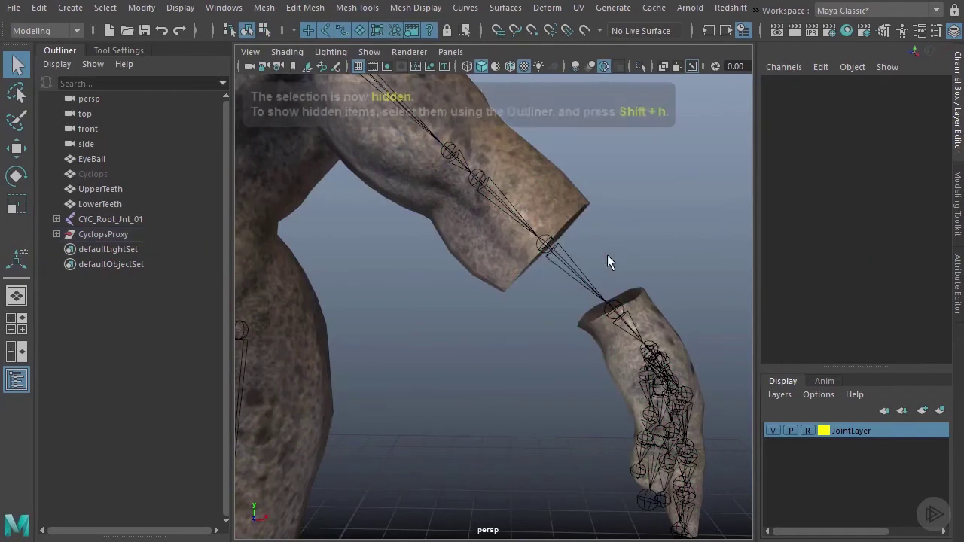
- Extract the face loops of the left upper forearm, from the open cut edge up to the elbow
click(549, 185)
alt+middle_drag(549, 186, 558, 214)
right_drag(558, 220, 572, 254)
click(573, 251)
shift+double_click(572, 245)
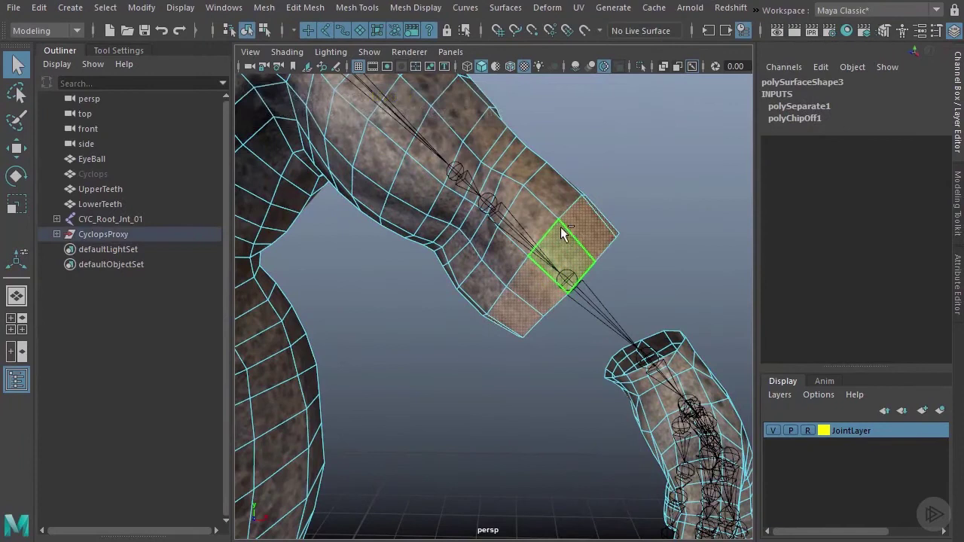
shift+click(557, 205)
shift+double_click(536, 219)
shift+click(520, 166)
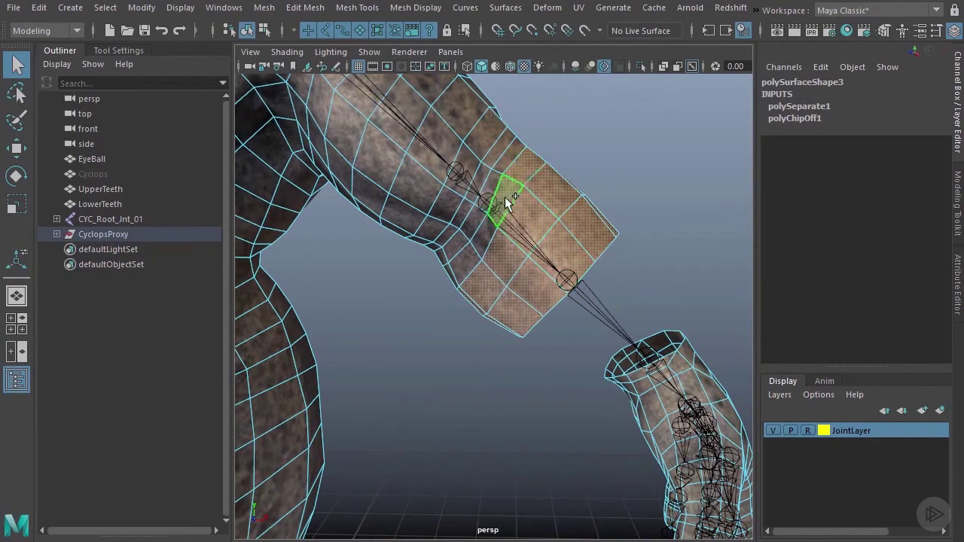
shift+double_click(505, 196)
alt+drag(492, 296, 556, 204)
alt+drag(581, 275, 602, 265)
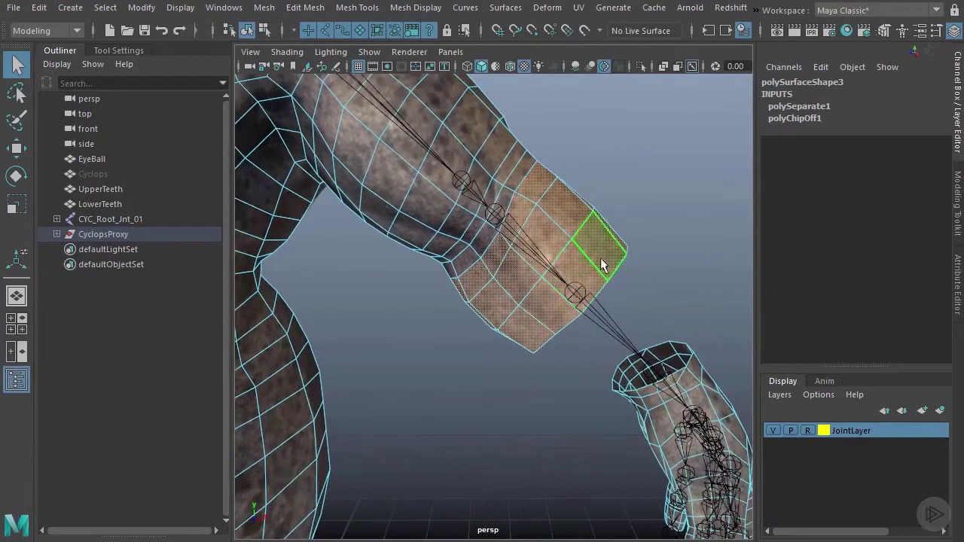
click(306, 7)
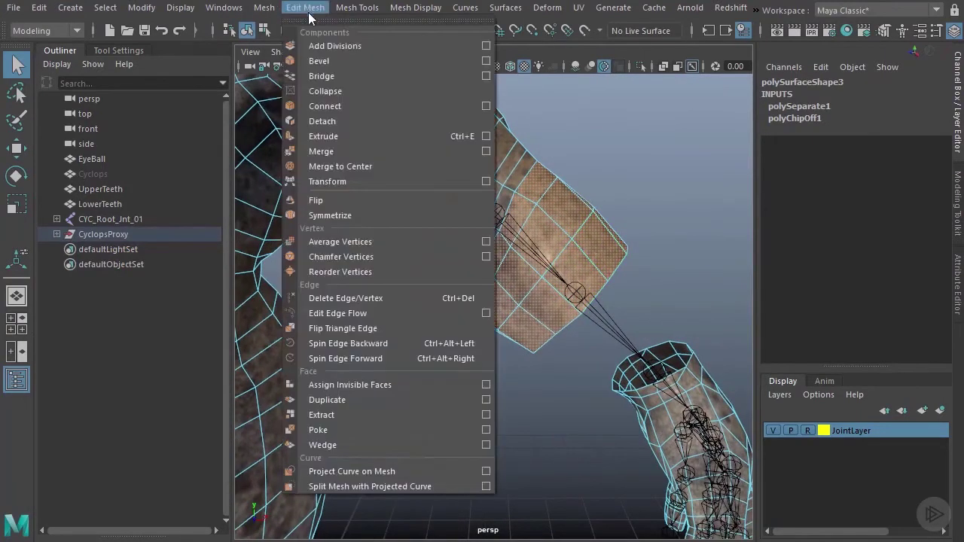
click(368, 412)
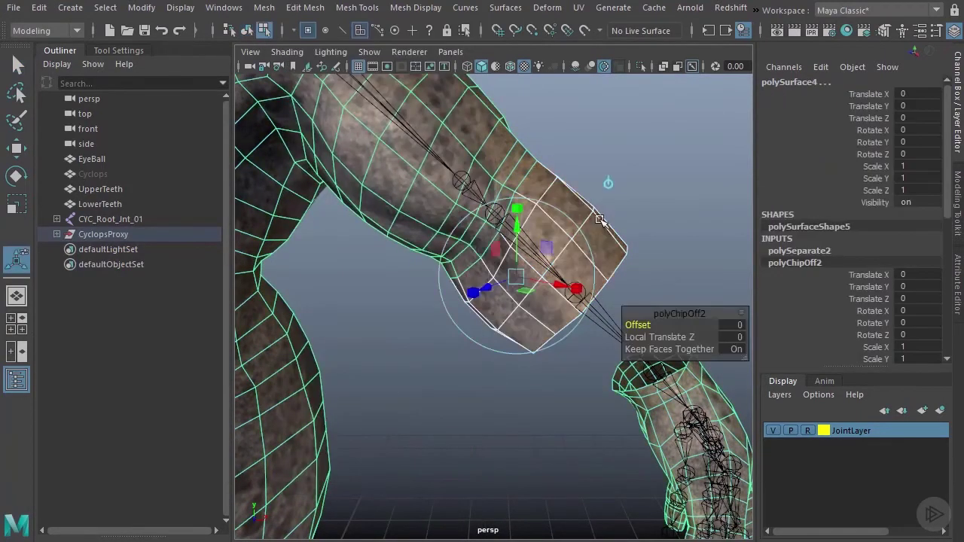
- Return to object selection and hide the extracted left upper forearm piece
right_drag(600, 219, 637, 197)
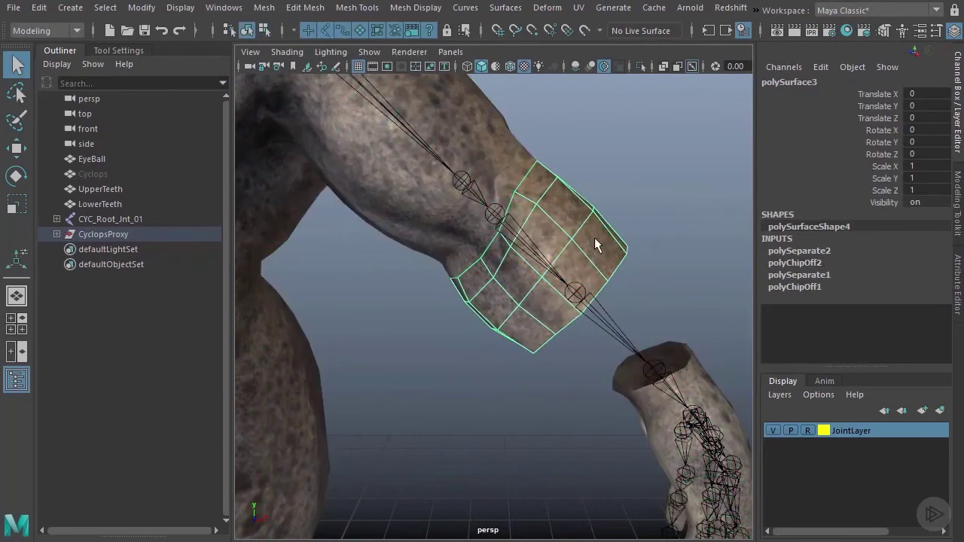
key(ctrl+h)
- Extract the faces around the left wrist and upper palm, from the open cut edge down to the palm joint
alt+drag(635, 323, 502, 276)
click(618, 312)
right_drag(500, 264, 503, 305)
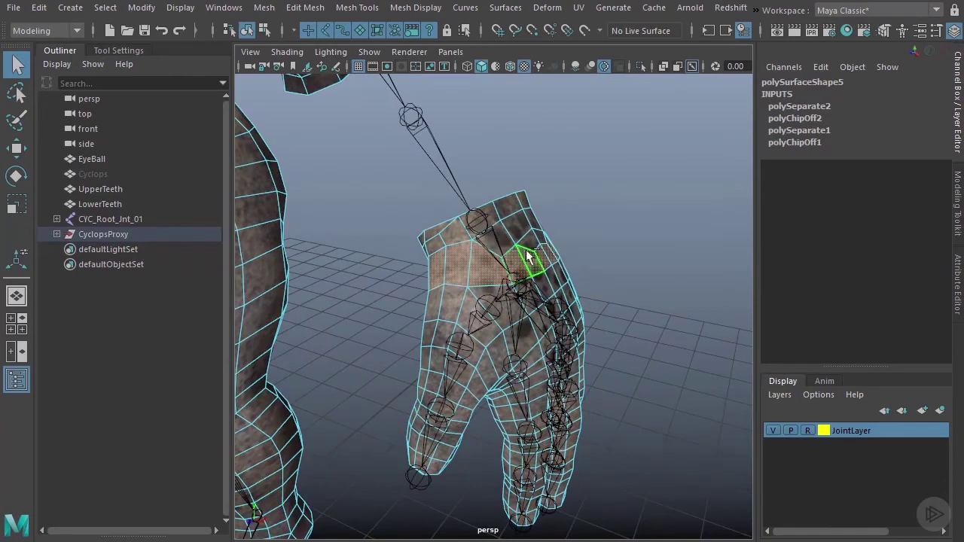
alt+drag(496, 241, 525, 214)
shift+drag(483, 144, 584, 210)
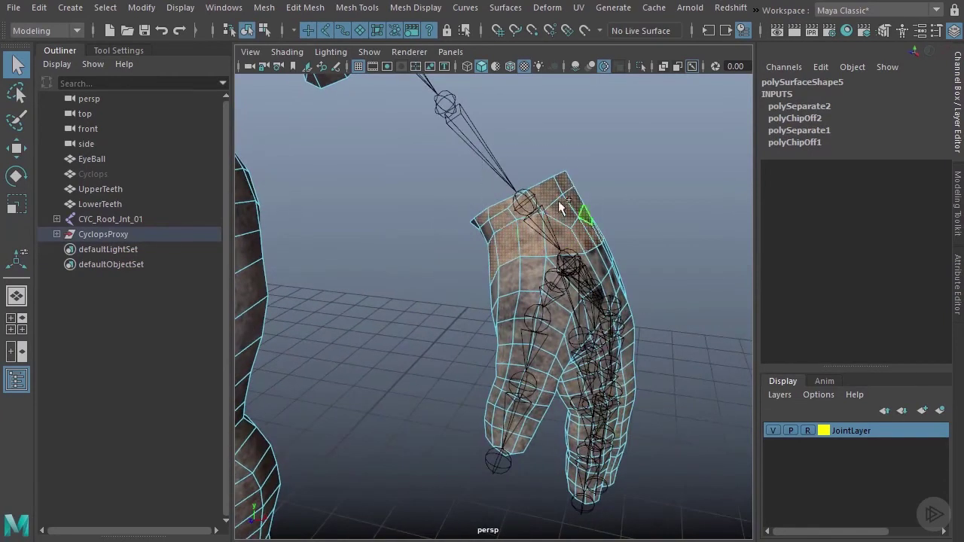
shift+drag(447, 185, 499, 248)
alt+drag(499, 248, 546, 242)
alt+middle_drag(546, 242, 376, 286)
alt+right_drag(377, 286, 548, 324)
alt+drag(521, 296, 554, 279)
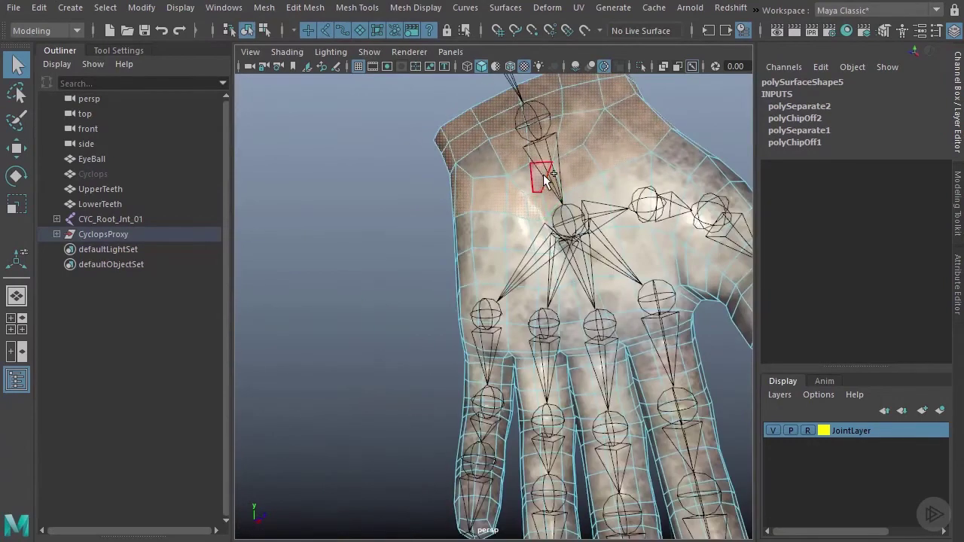
alt+drag(537, 233, 383, 327)
alt+right_drag(382, 327, 331, 301)
alt+middle_drag(441, 290, 529, 307)
alt+right_drag(529, 307, 466, 279)
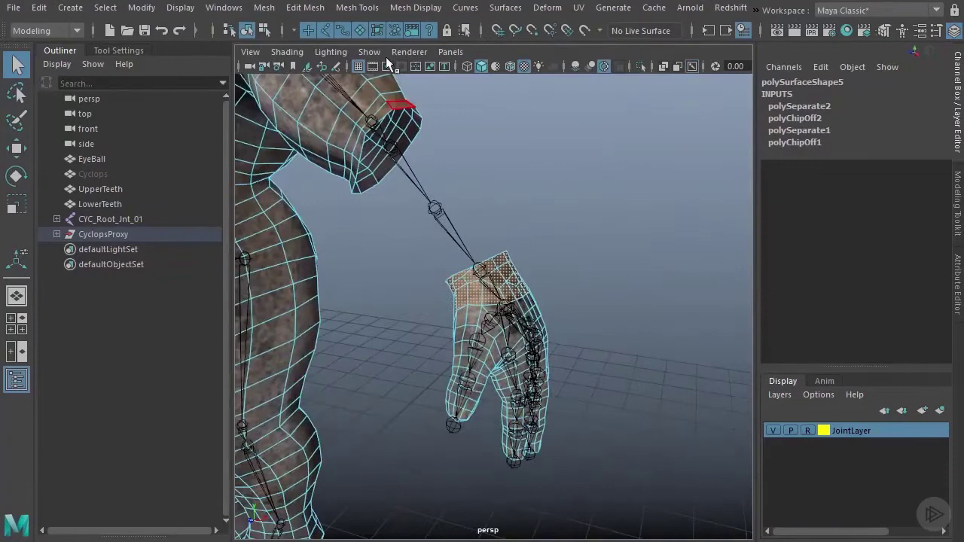
click(299, 11)
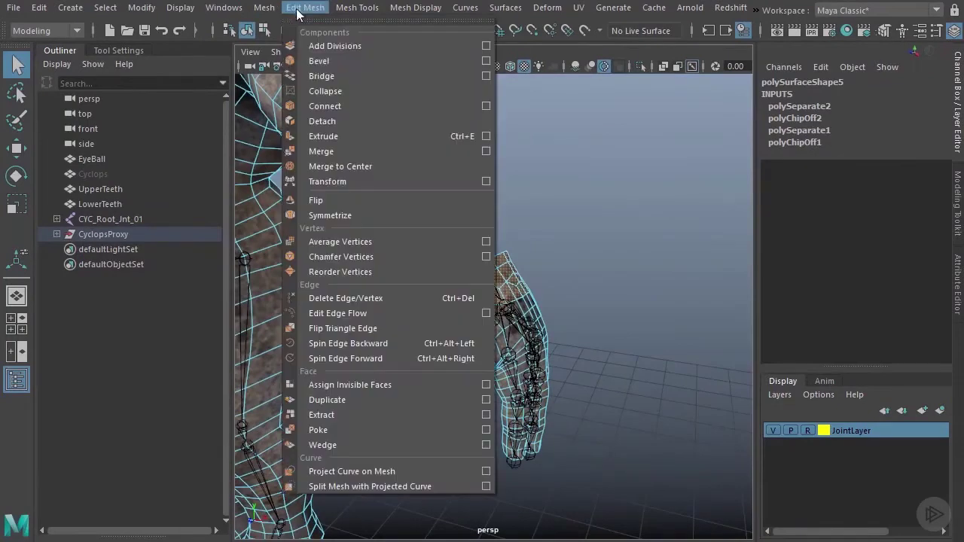
click(359, 413)
- Return to object selection and hide the extracted wrist piece
right_drag(493, 292, 577, 253)
click(519, 273)
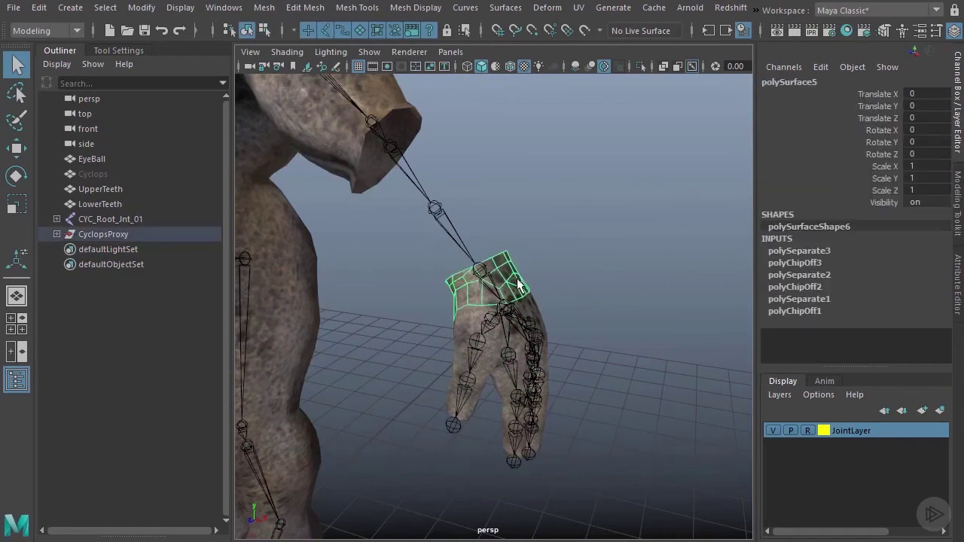
key(ctrl+h)
- Select the remaining body mesh, activate the Multi-Cut tool on it and reset the tool's settings
alt+drag(577, 323, 526, 286)
alt+drag(554, 322, 436, 236)
click(541, 242)
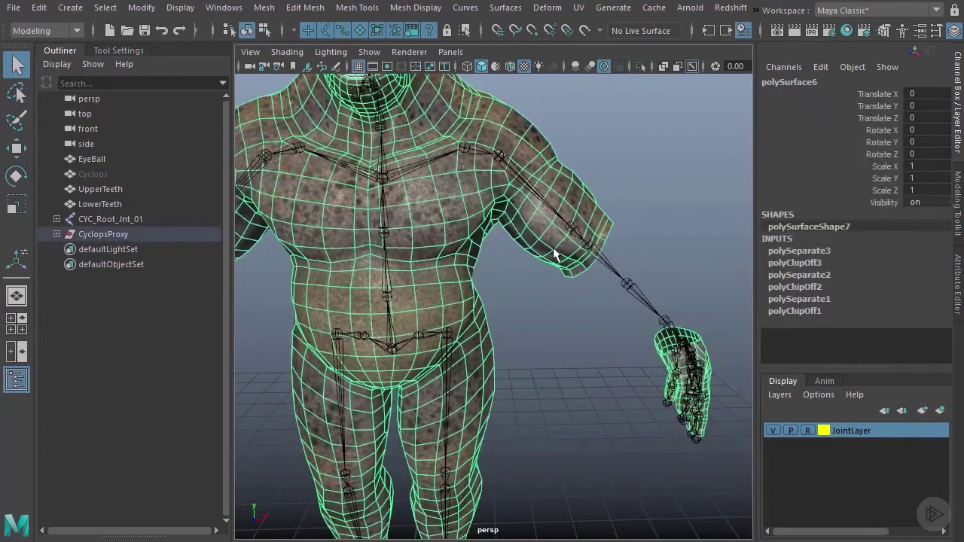
alt+drag(557, 254, 504, 222)
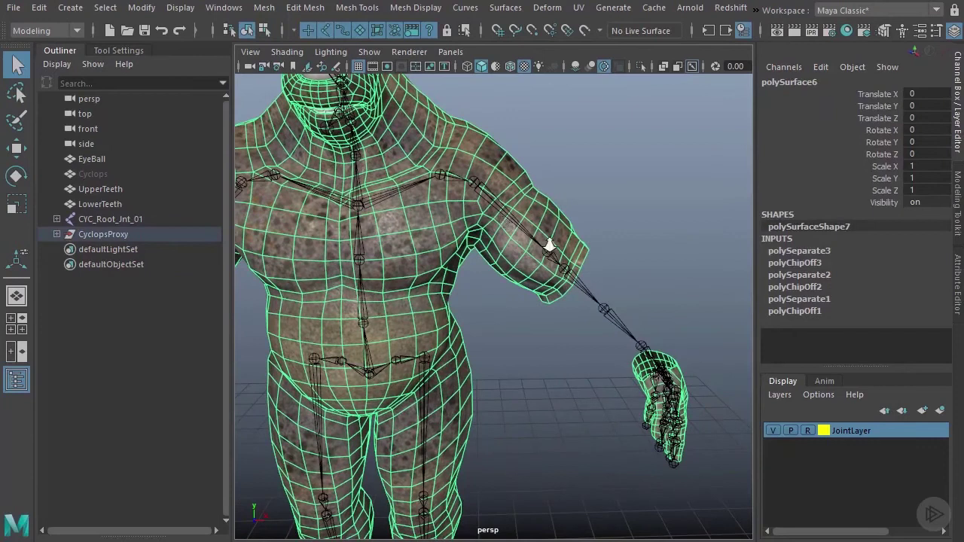
scroll(541, 233, up, 2)
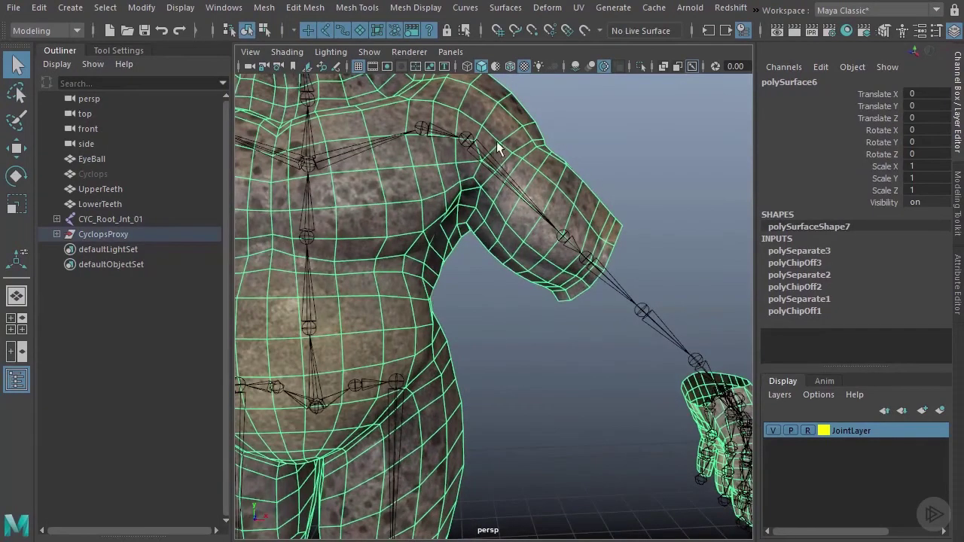
scroll(510, 274, down, 4)
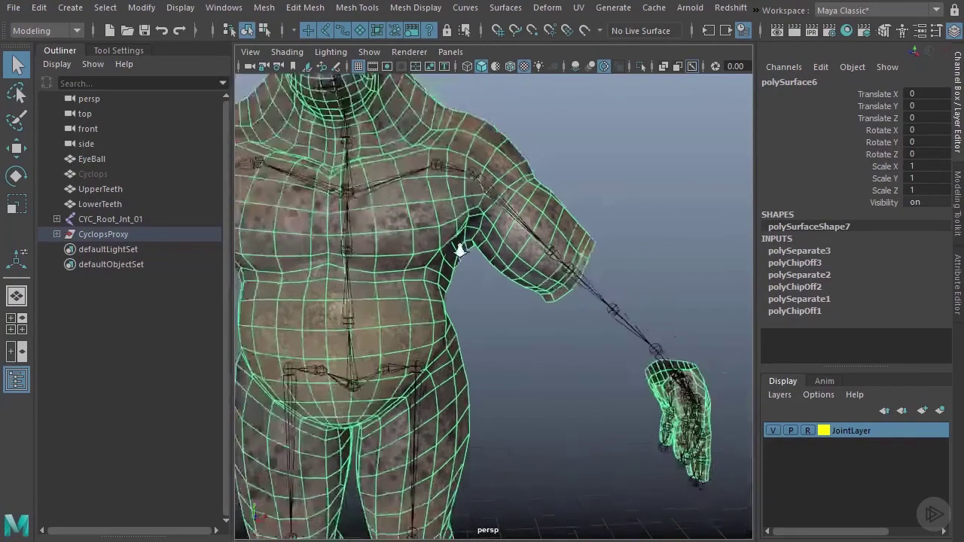
click(370, 11)
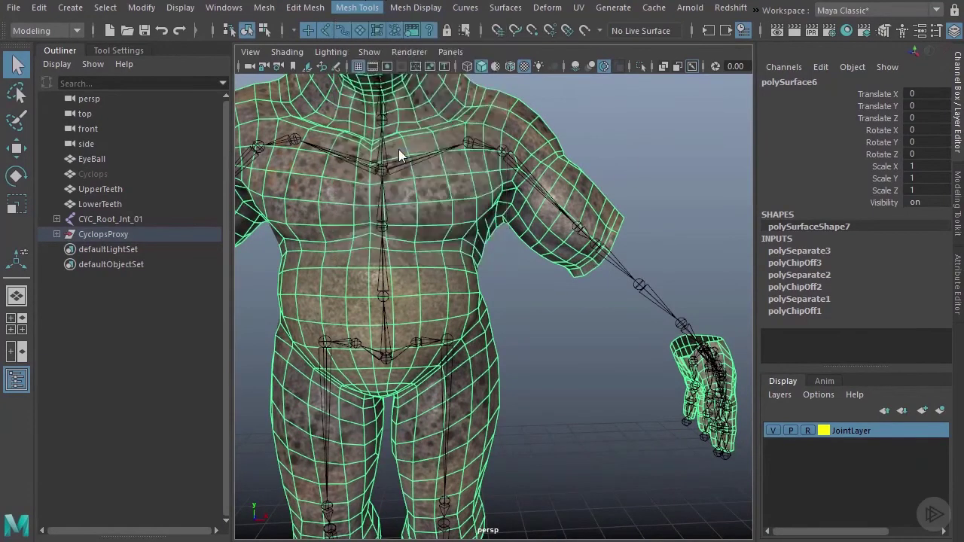
double_click(16, 259)
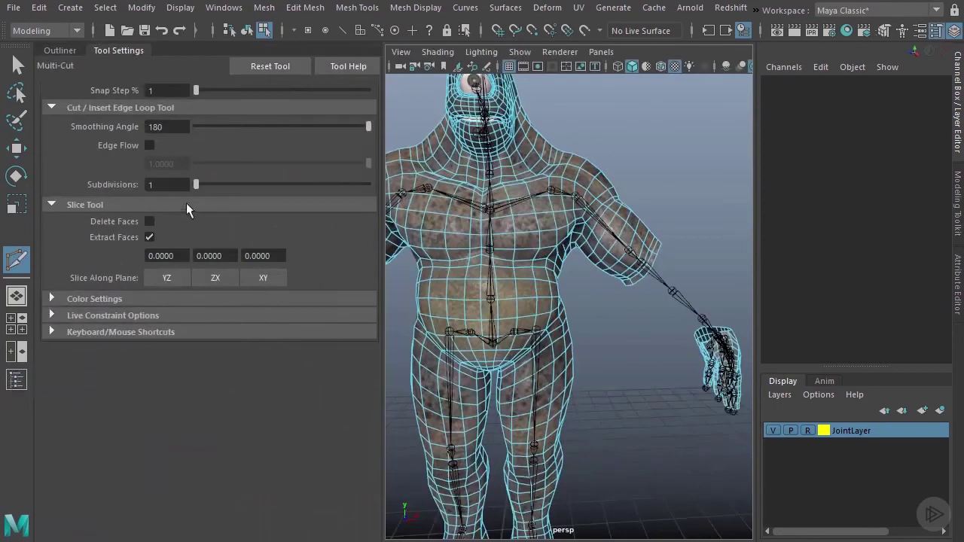
click(256, 67)
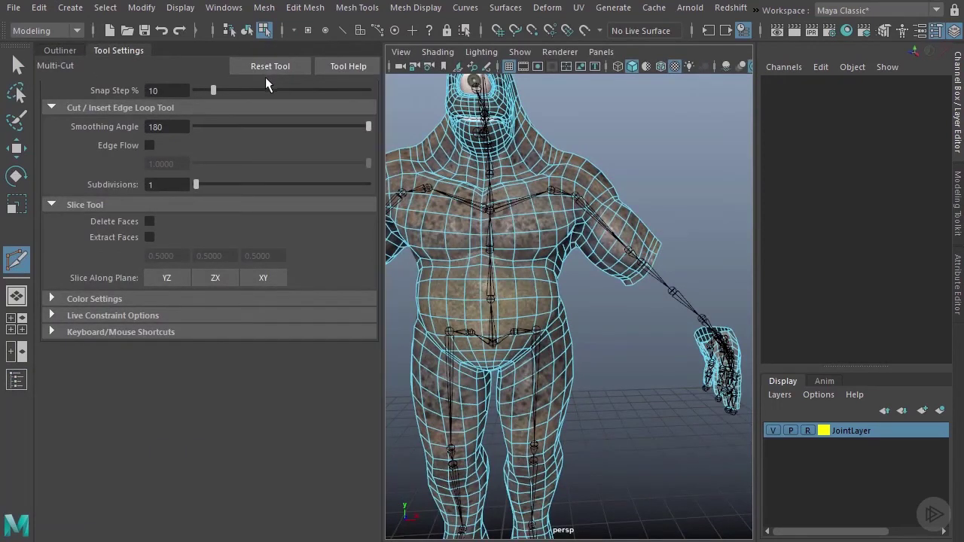
- Enable Extract Faces for the Slice Tool and set all three extraction offsets to 0
click(149, 237)
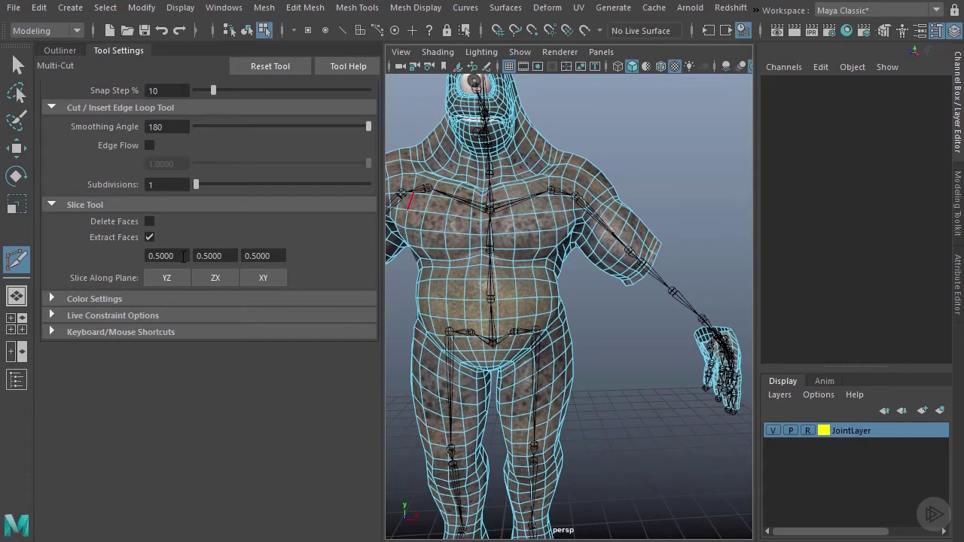
click(183, 256)
key(Tab)
text(0)
click(281, 255)
text(0)
key(shift+Tab)
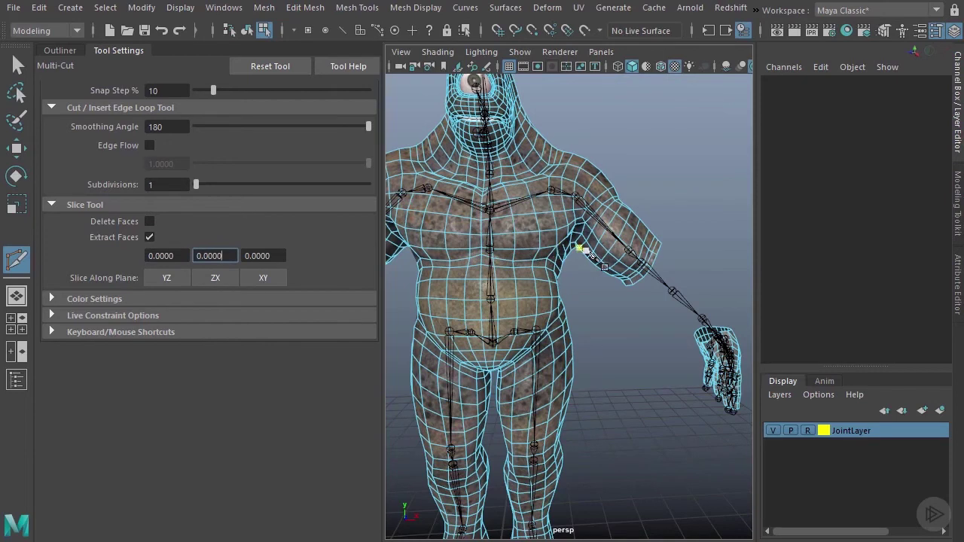
- In the side view, slice the body mesh across the waist through the spine joint just above the hips
alt+right_drag(580, 249, 570, 300)
key(space)
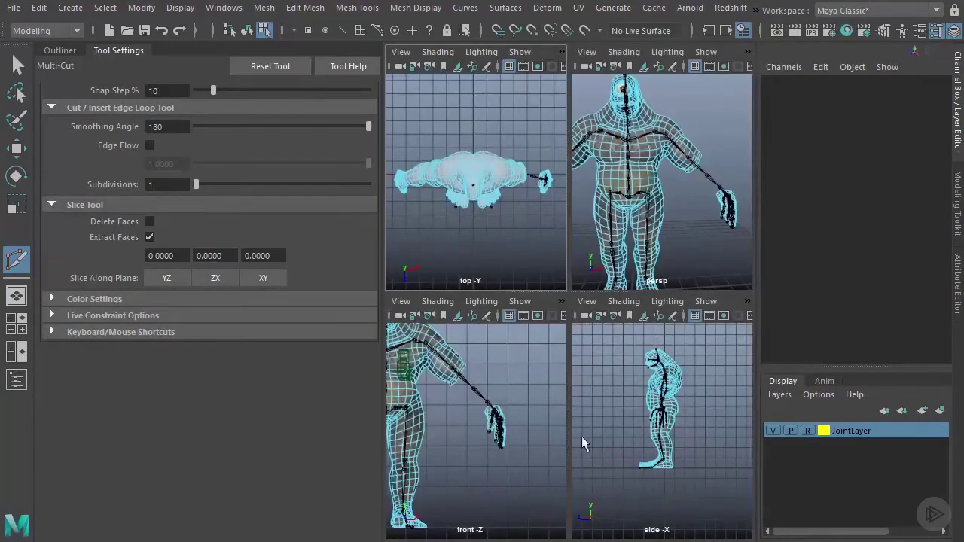
key(space)
alt+middle_drag(531, 246, 518, 370)
alt+right_drag(453, 342, 651, 344)
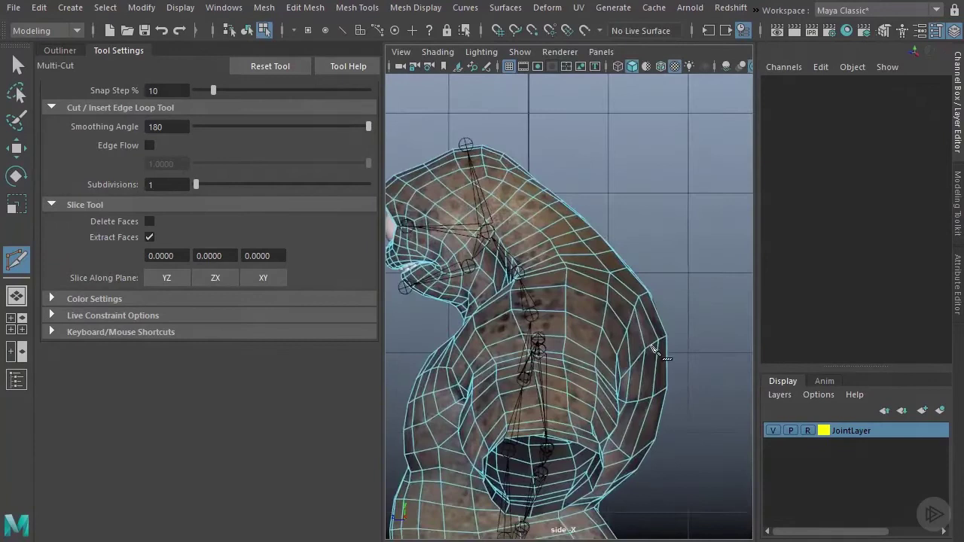
alt+middle_drag(649, 346, 696, 135)
alt+middle_drag(670, 233, 673, 189)
alt+right_drag(614, 286, 687, 299)
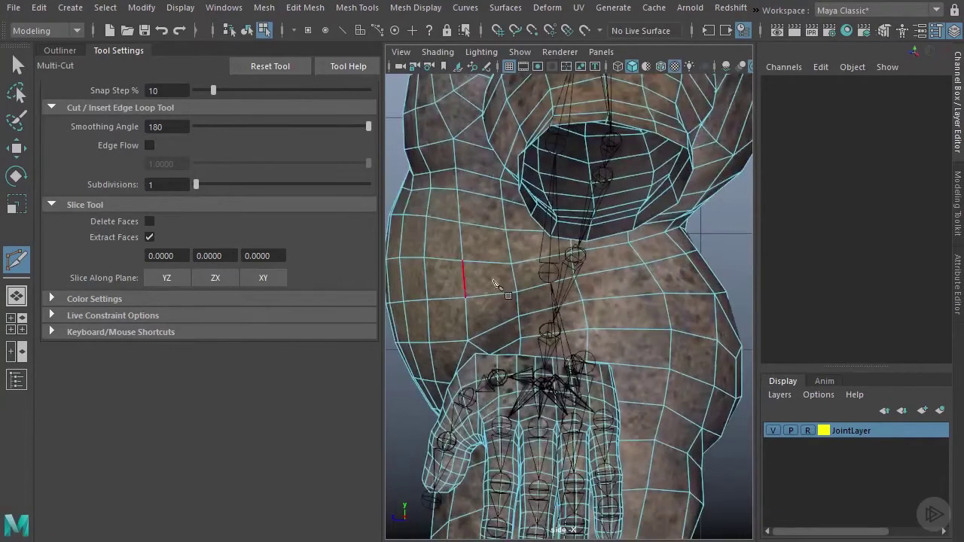
scroll(667, 273, down, 4)
drag(419, 305, 659, 282)
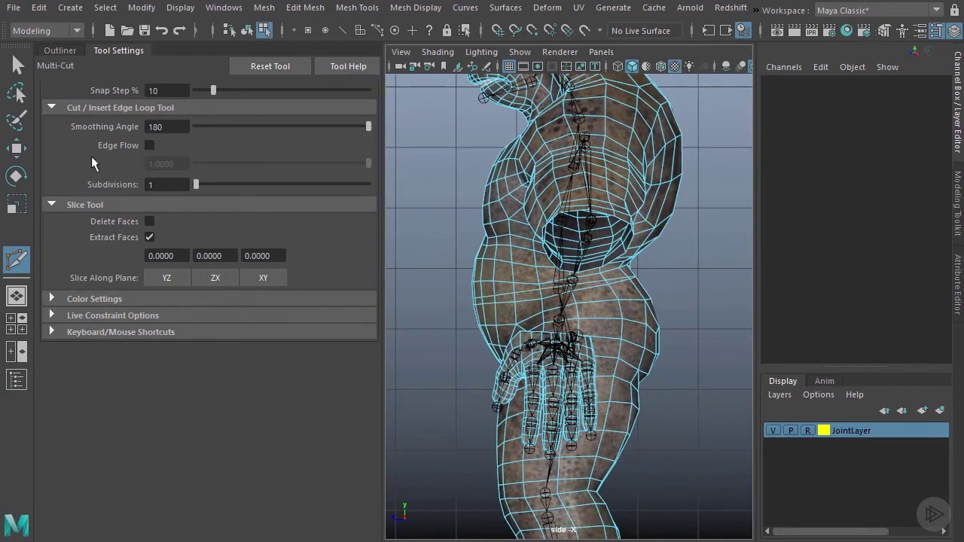
- Back in the perspective view, extract all body faces below the waist cut as a separate piece
click(15, 147)
key(space)
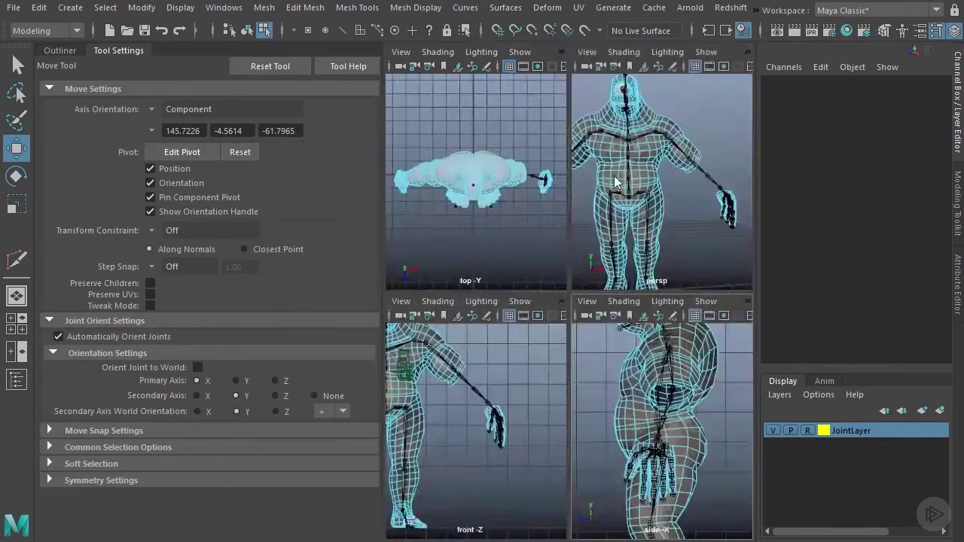
key(space)
scroll(577, 235, up, 3)
right_drag(575, 235, 575, 275)
click(576, 245)
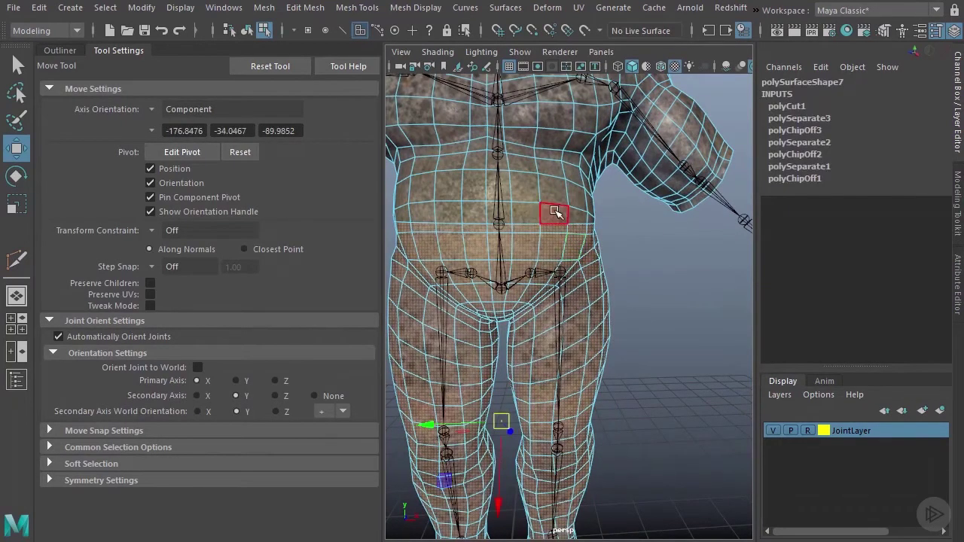
click(556, 209)
click(576, 240)
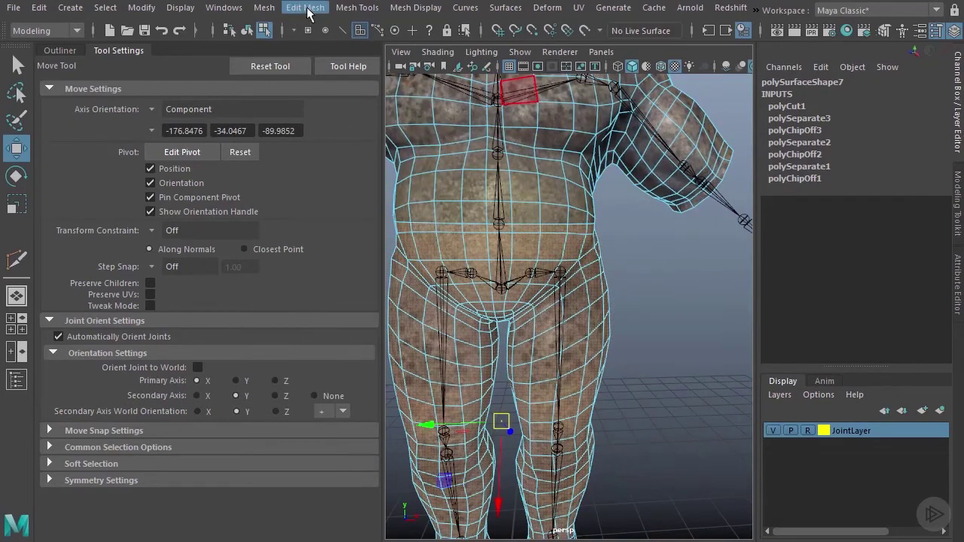
click(308, 9)
click(348, 414)
- Return to object selection and select the upper body and lower body pieces to check their separation
click(662, 282)
double_click(589, 256)
right_drag(574, 234, 618, 217)
key(q)
click(569, 215)
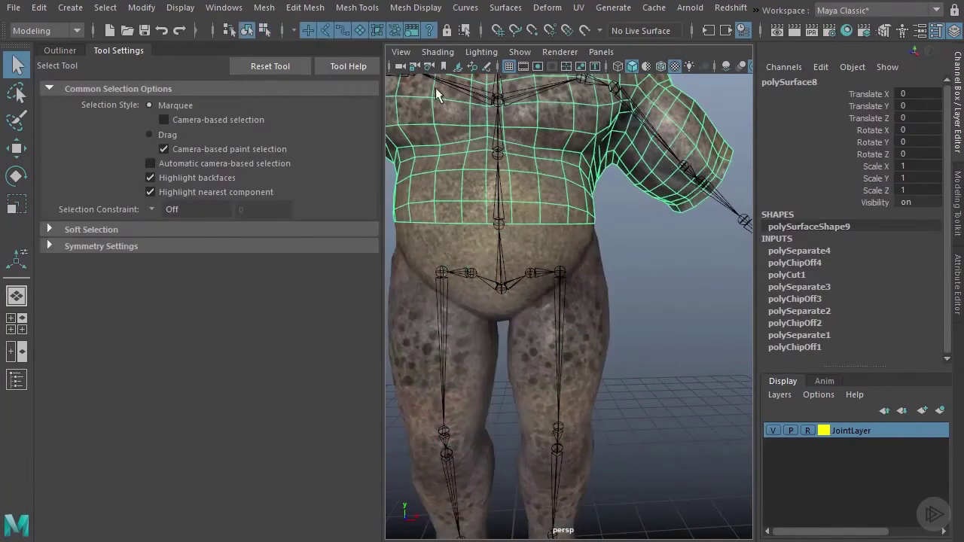
shift+click(577, 234)
- Examine the waist cut from the side and back, clear the selection and select only the lower body piece
alt+drag(652, 244, 549, 251)
alt+middle_drag(549, 251, 572, 273)
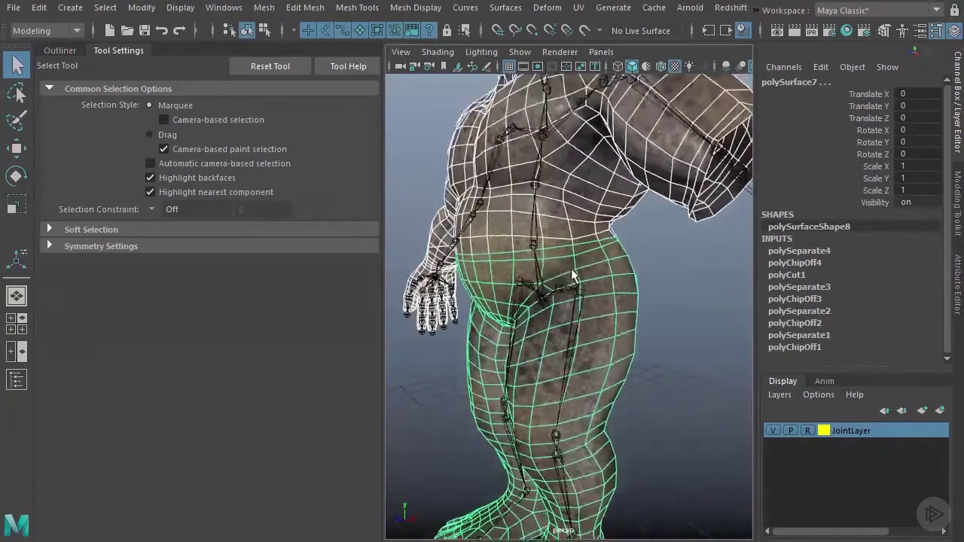
alt+drag(649, 273, 389, 286)
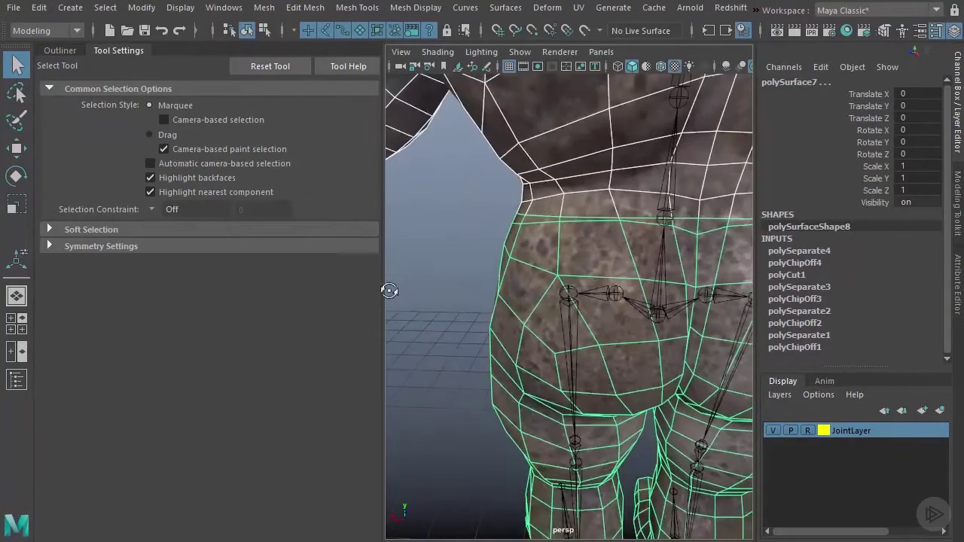
alt+drag(695, 235, 571, 223)
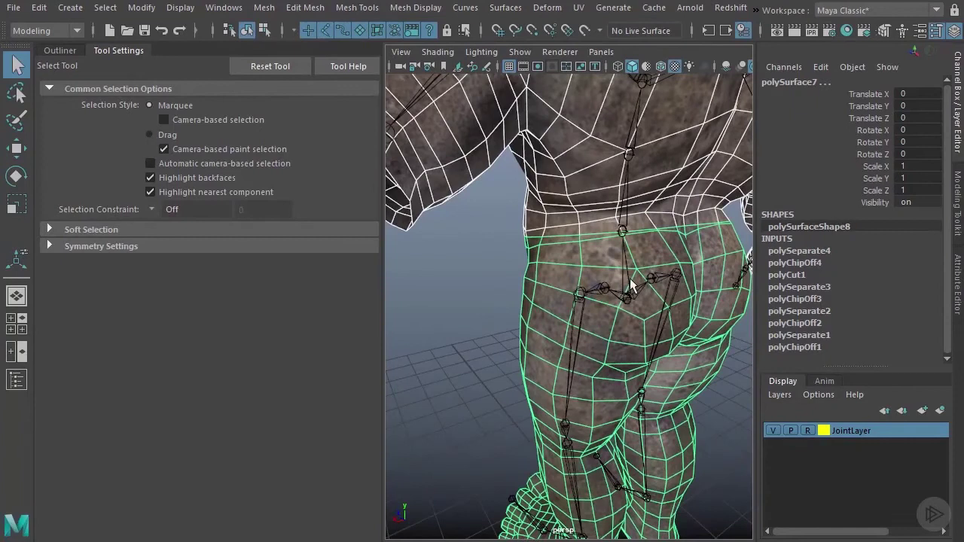
alt+right_drag(620, 292, 529, 284)
alt+drag(529, 284, 777, 280)
click(637, 311)
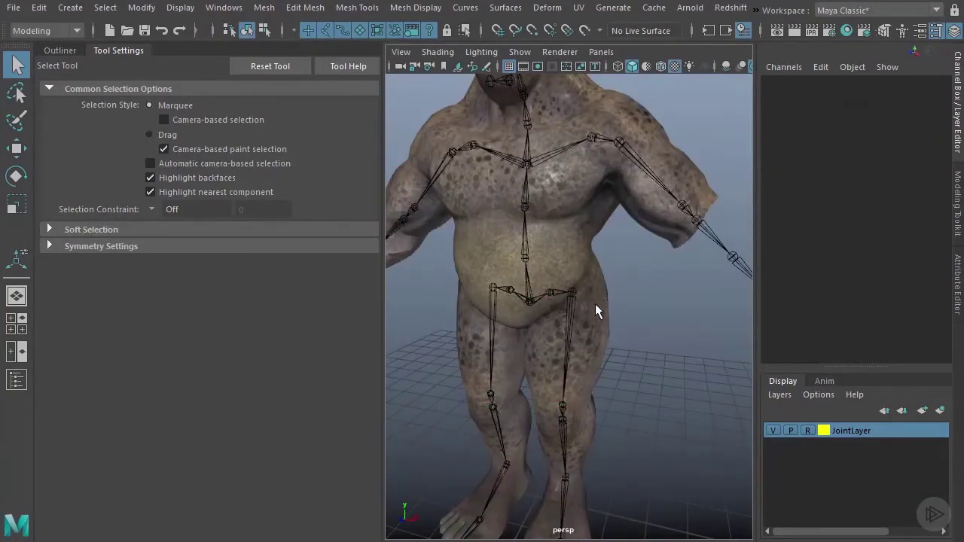
scroll(573, 309, up, 2)
click(596, 280)
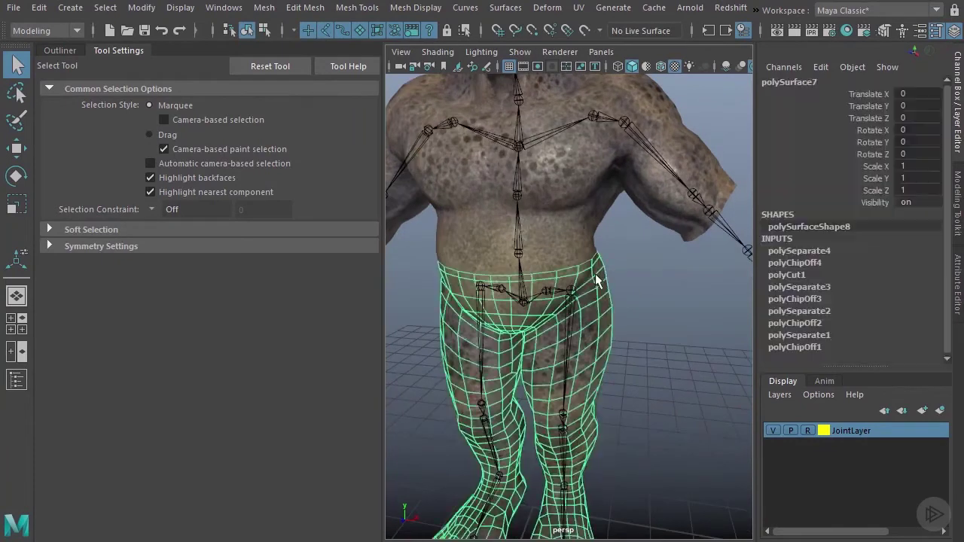
- Extract the face loops at the elbow end of the upper body mesh's left arm as a separate piece
alt+drag(641, 271, 555, 281)
click(567, 190)
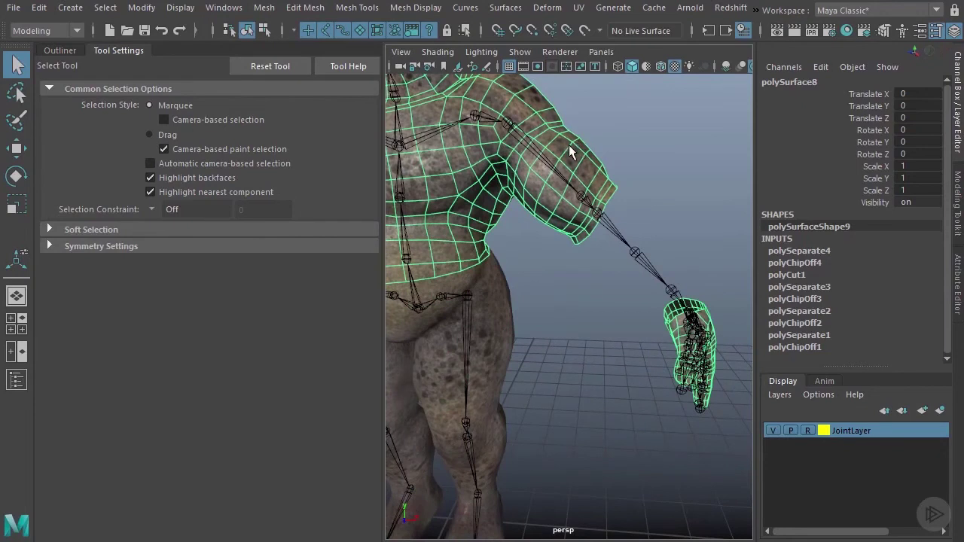
alt+drag(574, 217, 587, 215)
alt+middle_drag(587, 215, 554, 263)
alt+right_drag(554, 262, 625, 292)
scroll(613, 254, up, 5)
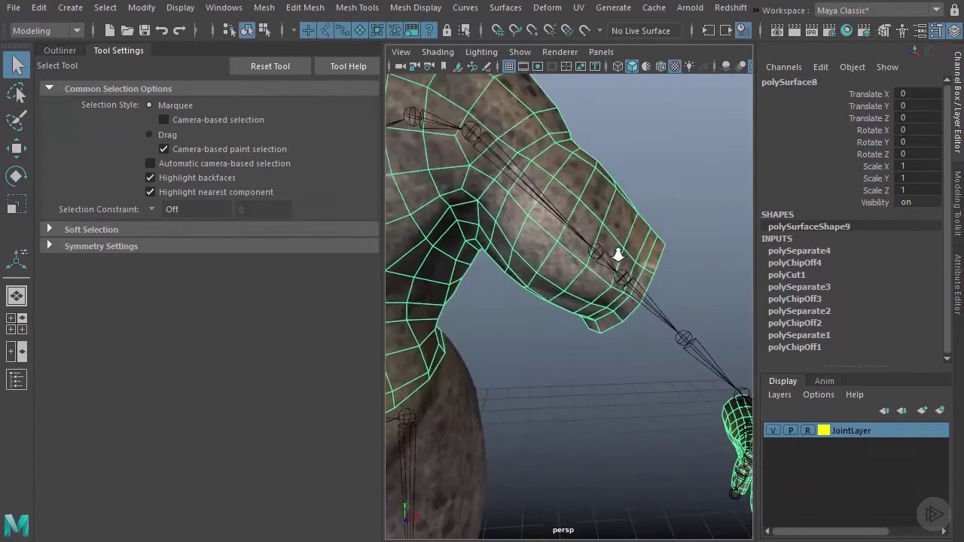
right_drag(633, 244, 630, 278)
click(651, 256)
shift+double_click(655, 238)
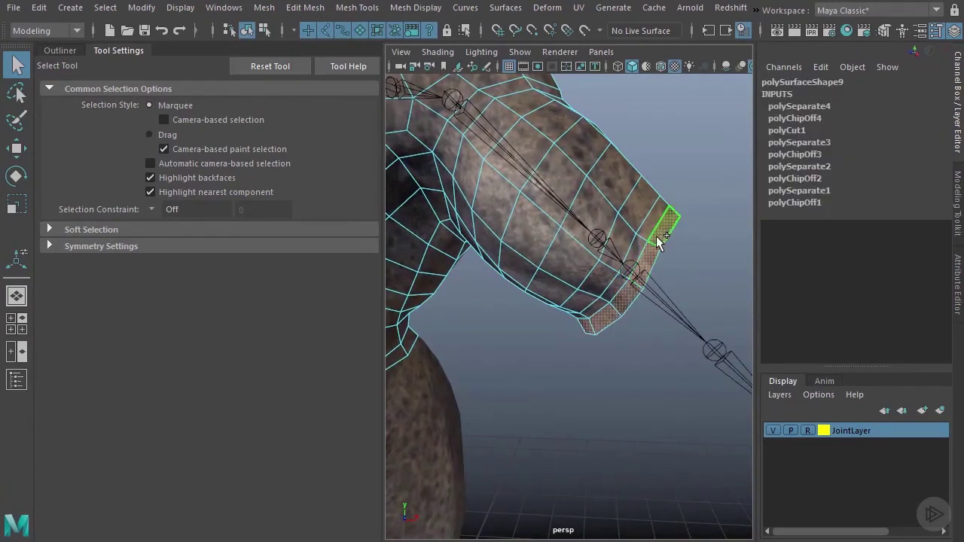
shift+click(648, 229)
shift+double_click(638, 247)
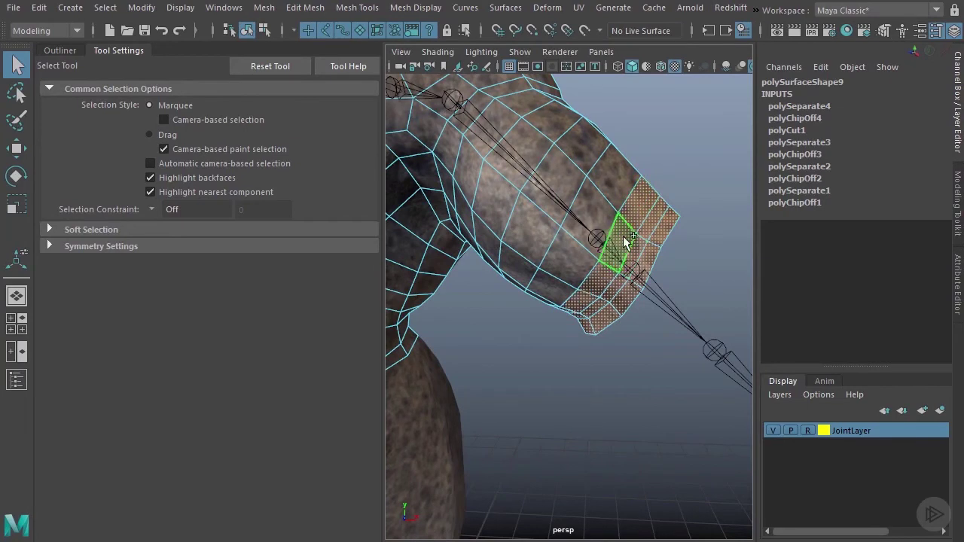
alt+drag(613, 243, 619, 323)
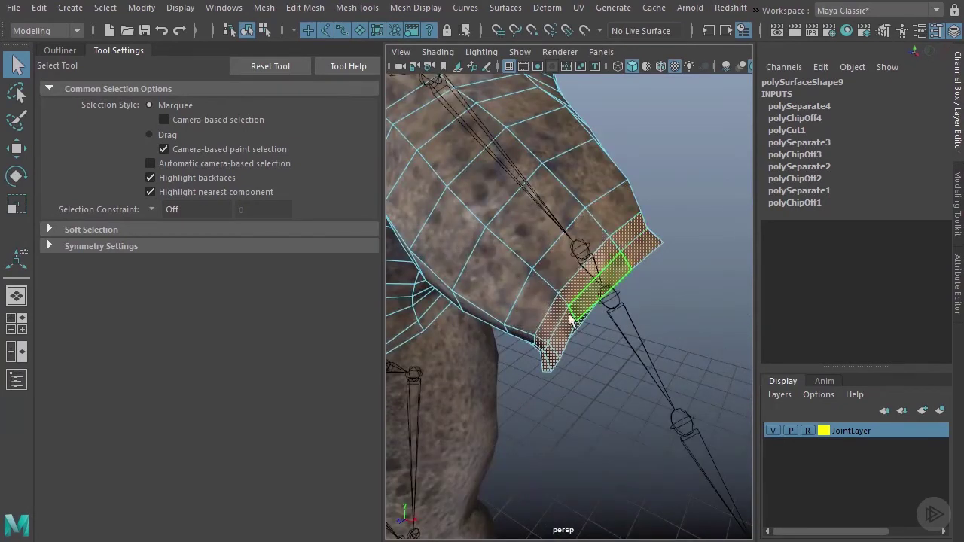
click(305, 8)
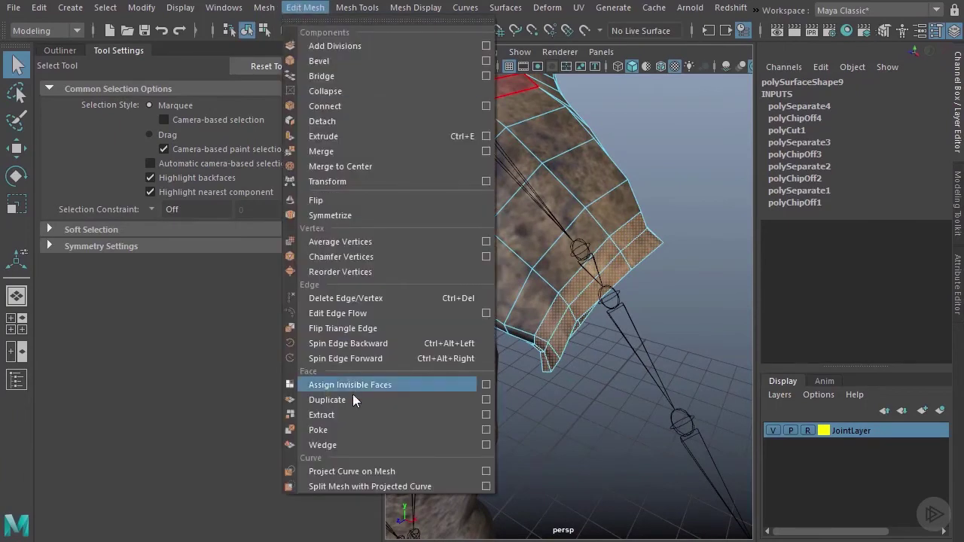
click(354, 414)
- Return to object selection, select the extracted elbow piece and hide it
alt+drag(550, 302, 616, 296)
right_drag(583, 305, 636, 273)
key(q)
click(640, 240)
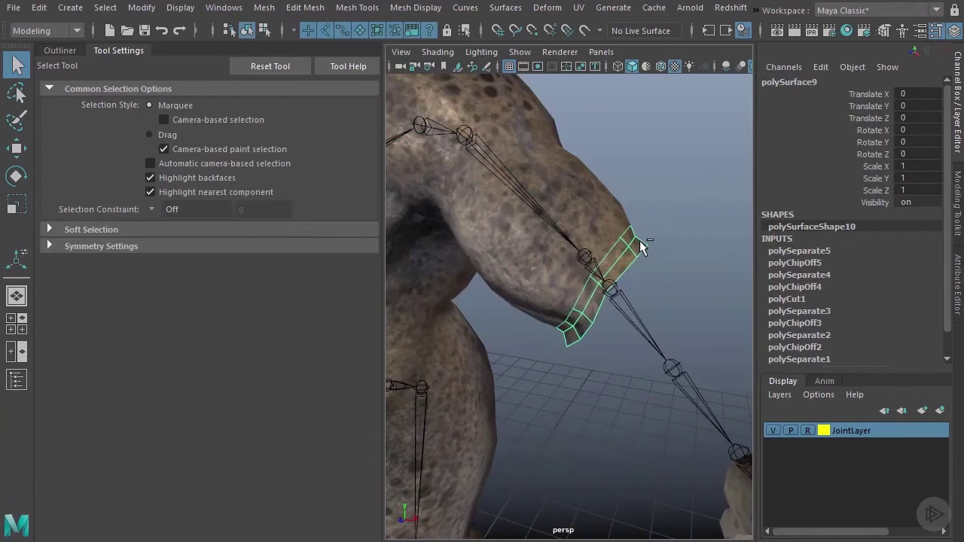
key(ctrl+h)
- Extract the left upper arm's faces from the shoulder joint to the elbow, front and back, and select the new piece as an object
click(602, 193)
alt+drag(606, 218, 614, 251)
right_drag(610, 251, 632, 265)
drag(689, 188, 545, 206)
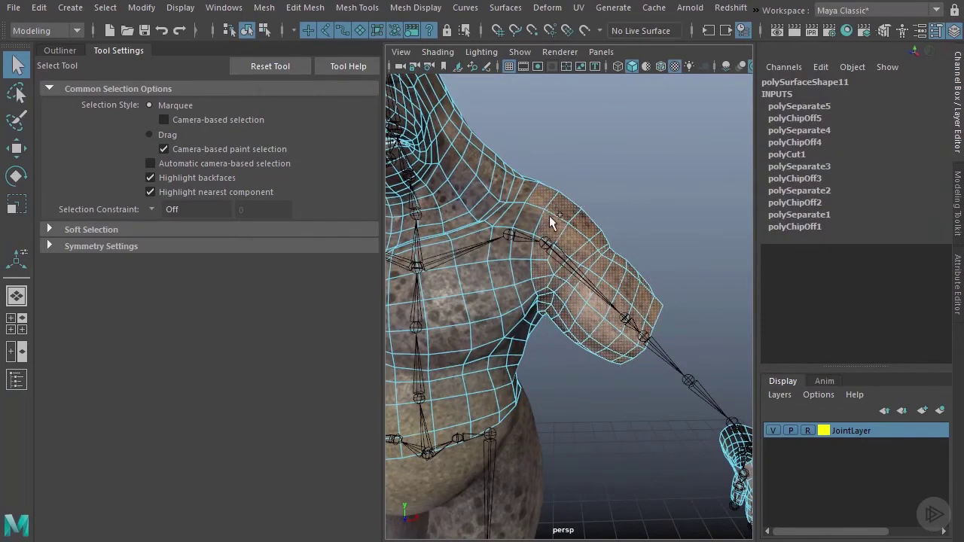
alt+middle_drag(580, 294, 592, 311)
ctrl+drag(537, 185, 561, 212)
alt+middle_drag(562, 213, 582, 220)
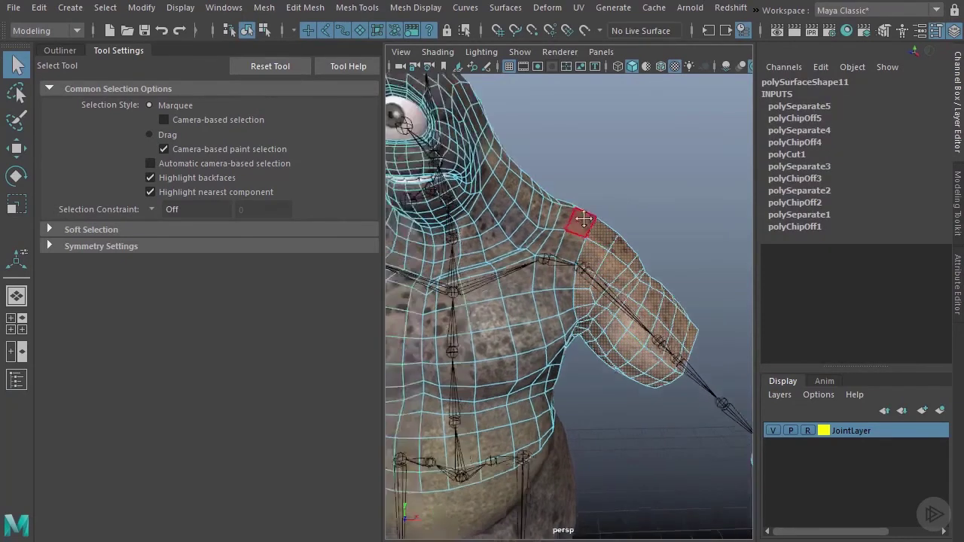
alt+drag(582, 222, 335, 255)
alt+right_drag(441, 252, 542, 247)
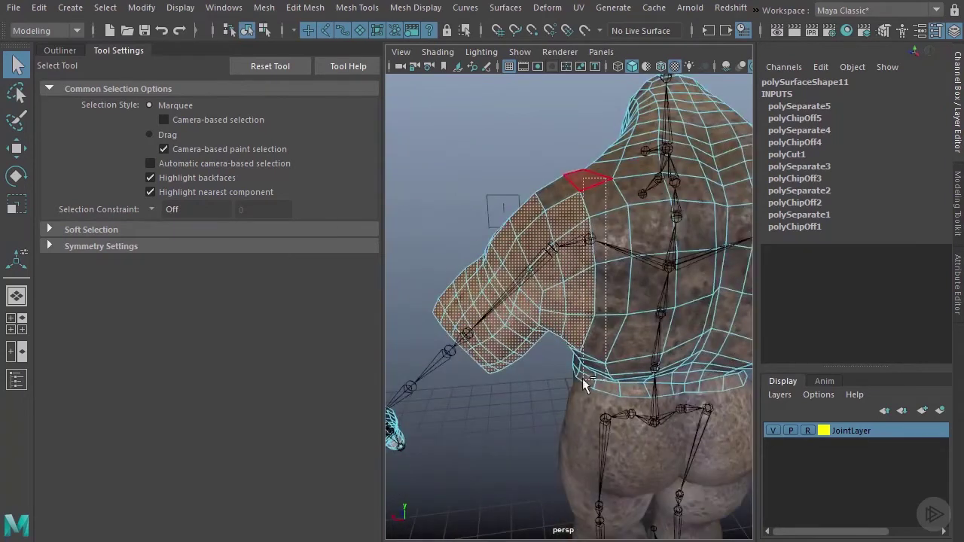
alt+drag(587, 376, 591, 289)
click(306, 8)
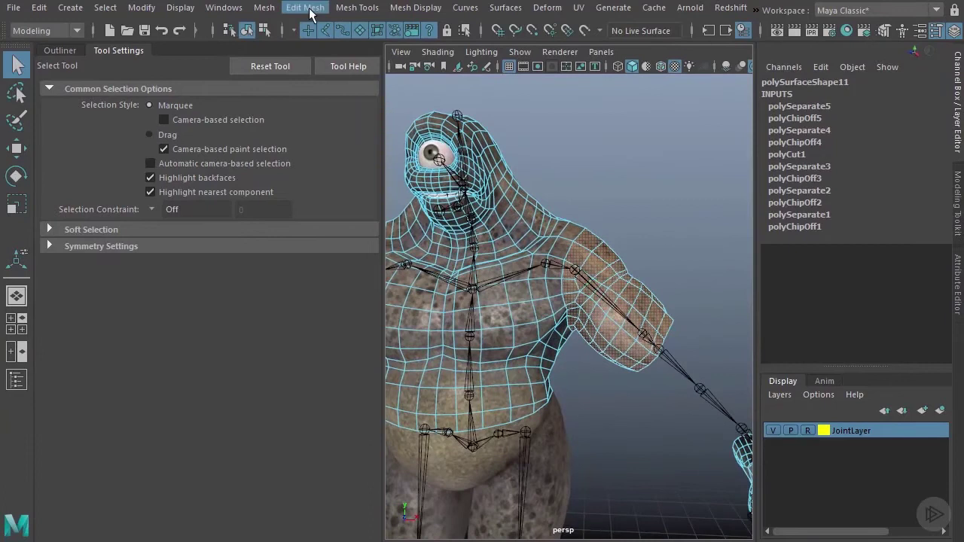
click(378, 414)
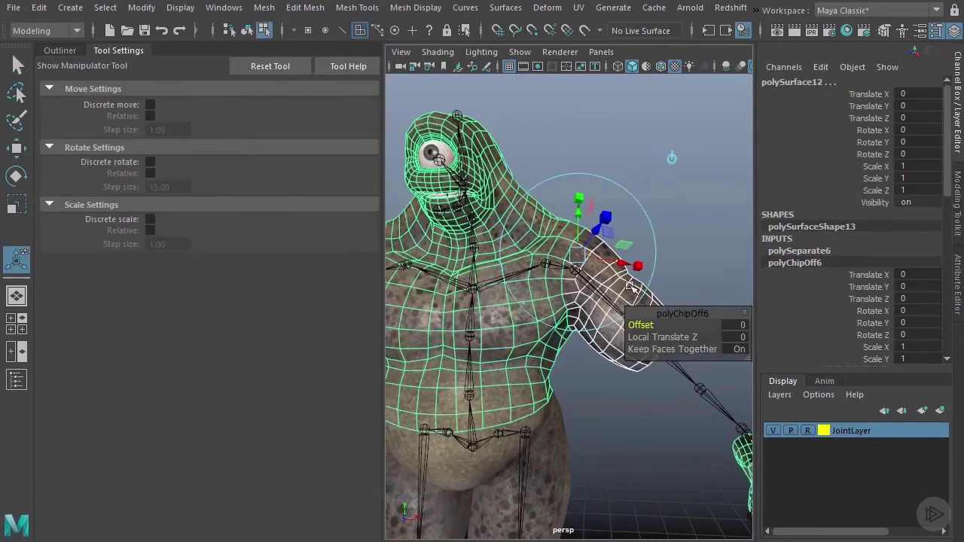
right_drag(641, 287, 655, 265)
click(617, 298)
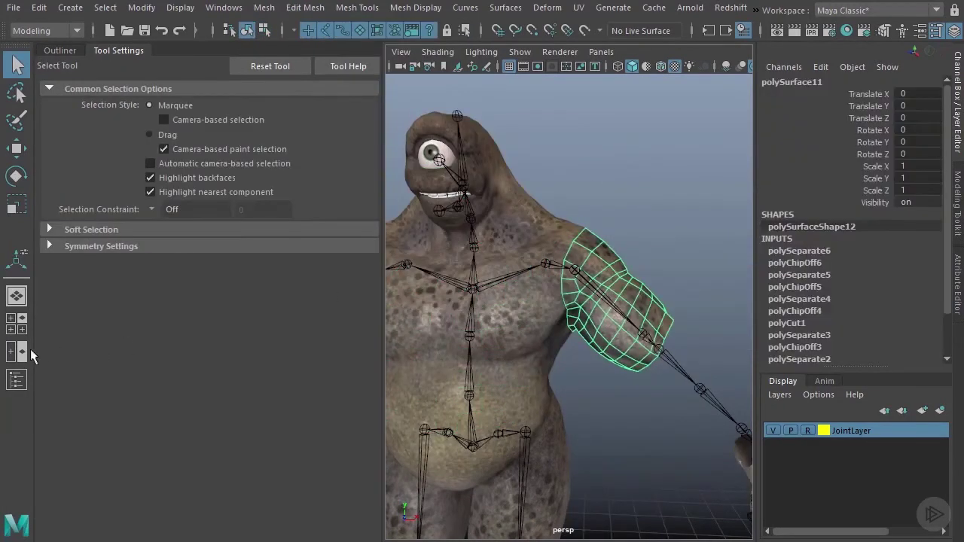
- Show the Outliner beside the perspective view and expand the CyclopsProxy hierarchy down through polySurface6
click(18, 382)
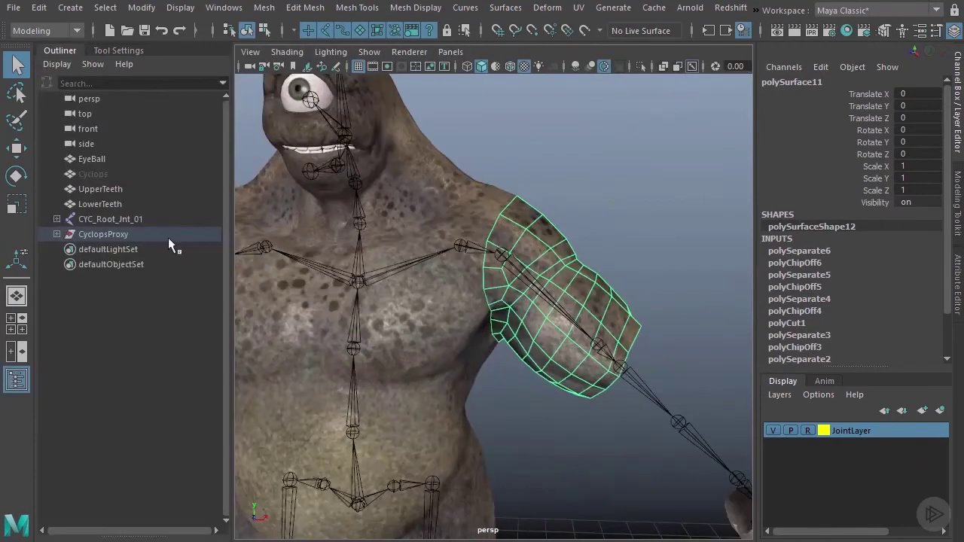
click(57, 234)
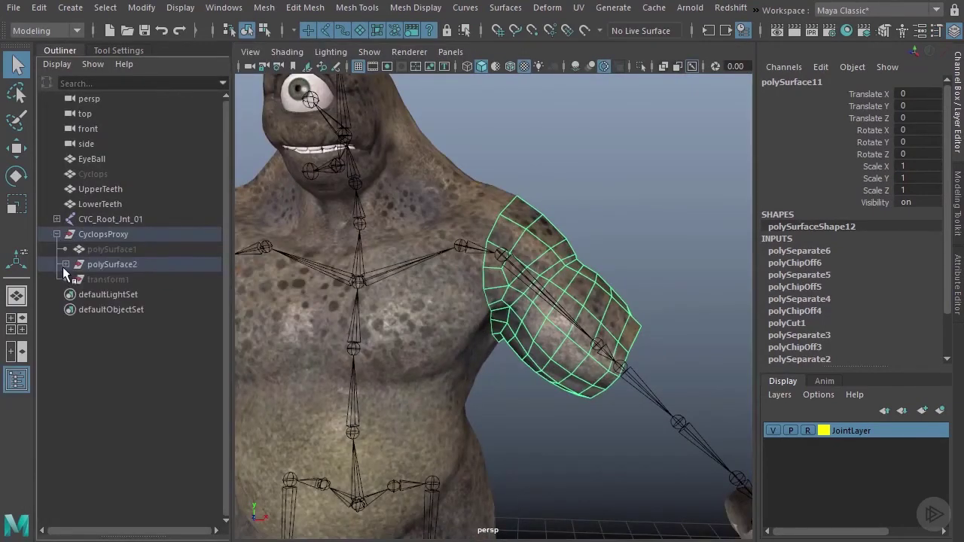
click(65, 264)
click(74, 295)
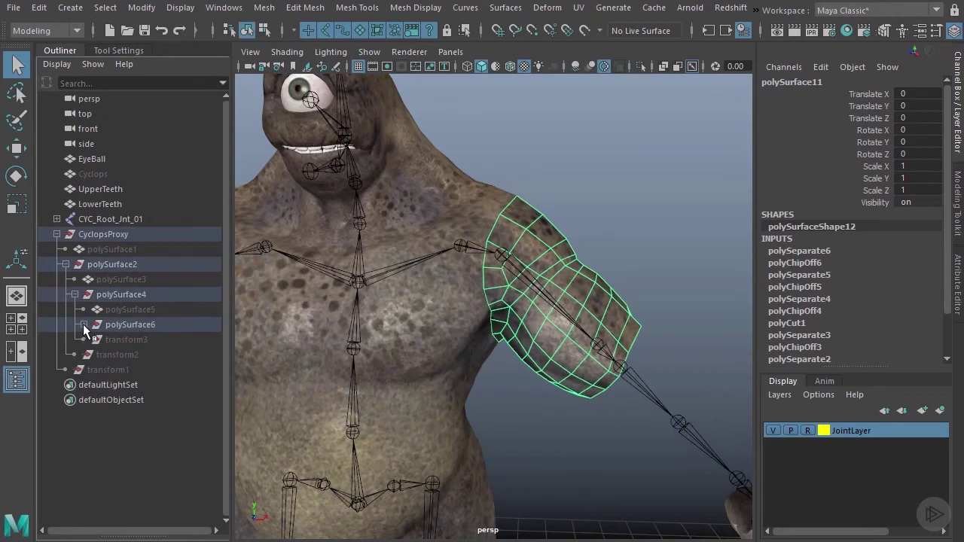
click(84, 325)
alt+right_drag(584, 300, 423, 291)
alt+middle_drag(423, 291, 422, 257)
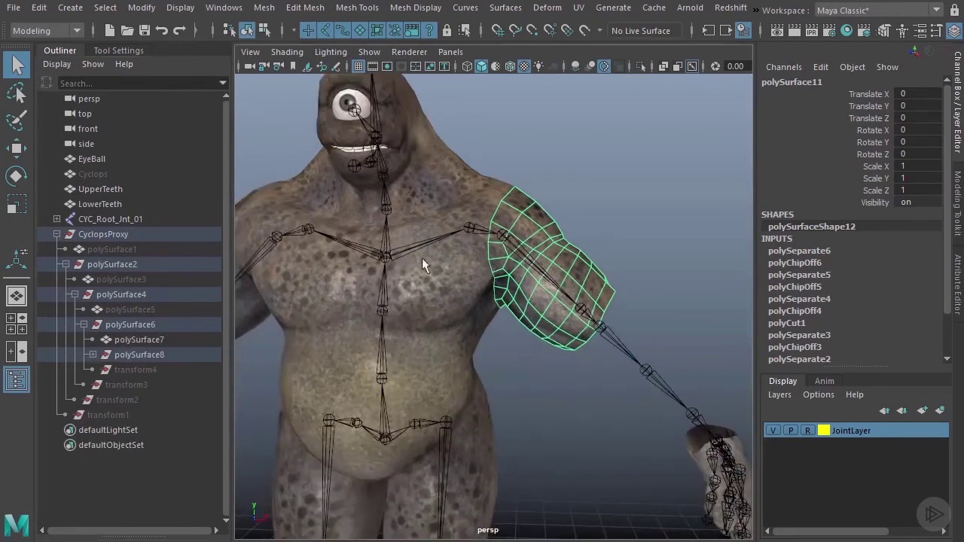
- Delete the construction history of the whole CyclopsProxy group
click(105, 234)
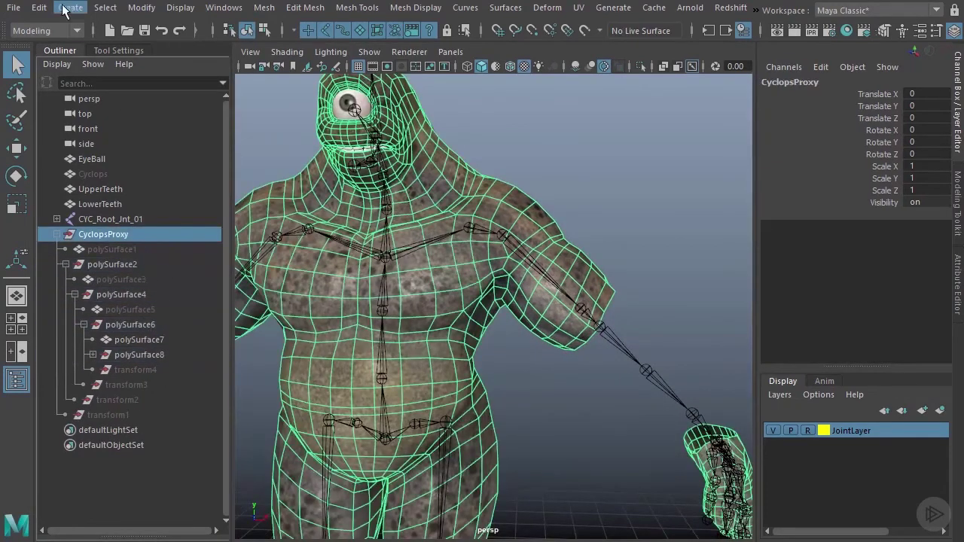
click(39, 7)
mouse_move(131, 184)
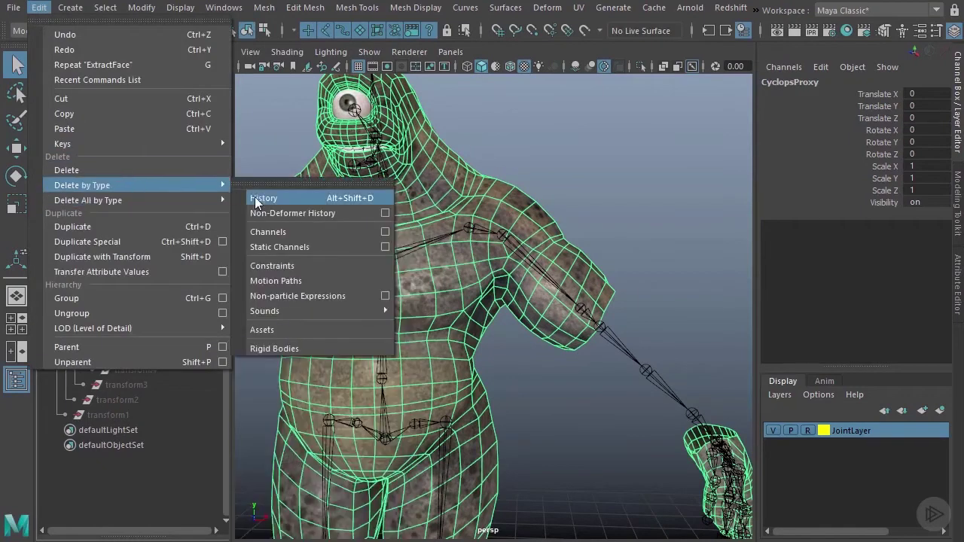
click(263, 198)
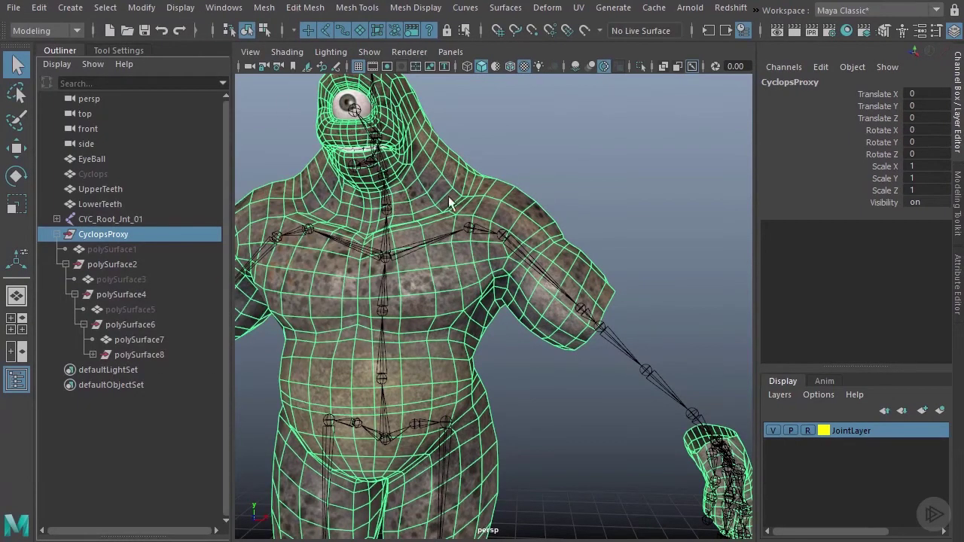
- Unhide all hidden objects, then hide only the original Cyclops mesh
click(181, 7)
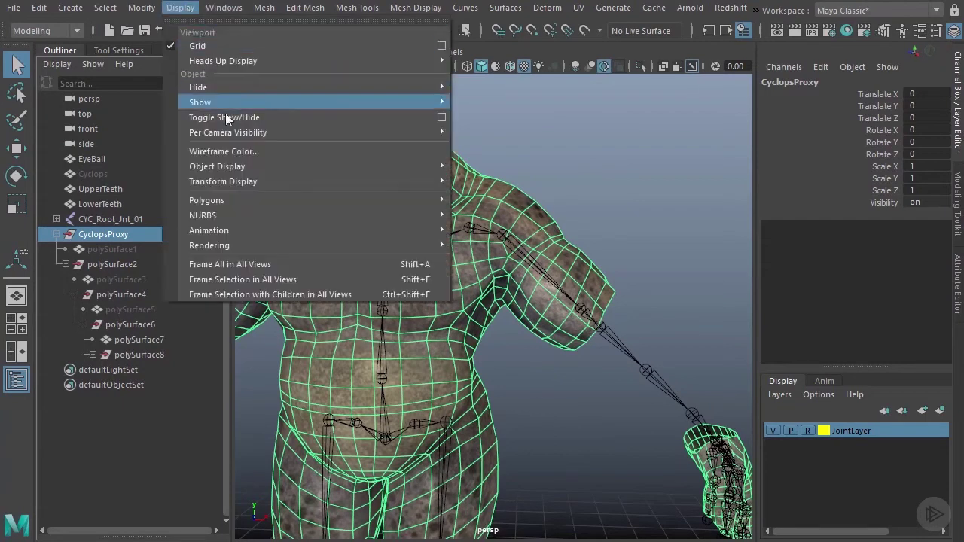
mouse_move(235, 105)
click(527, 173)
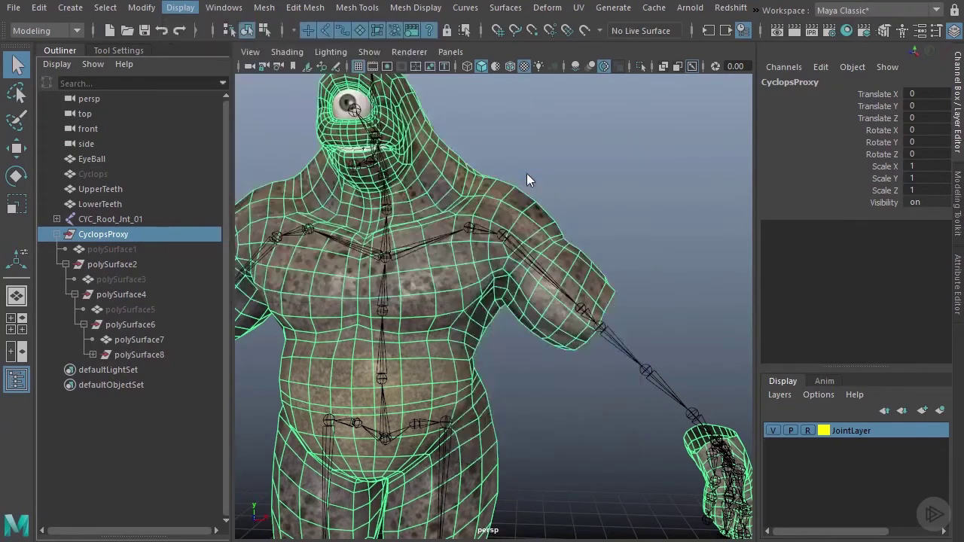
click(106, 174)
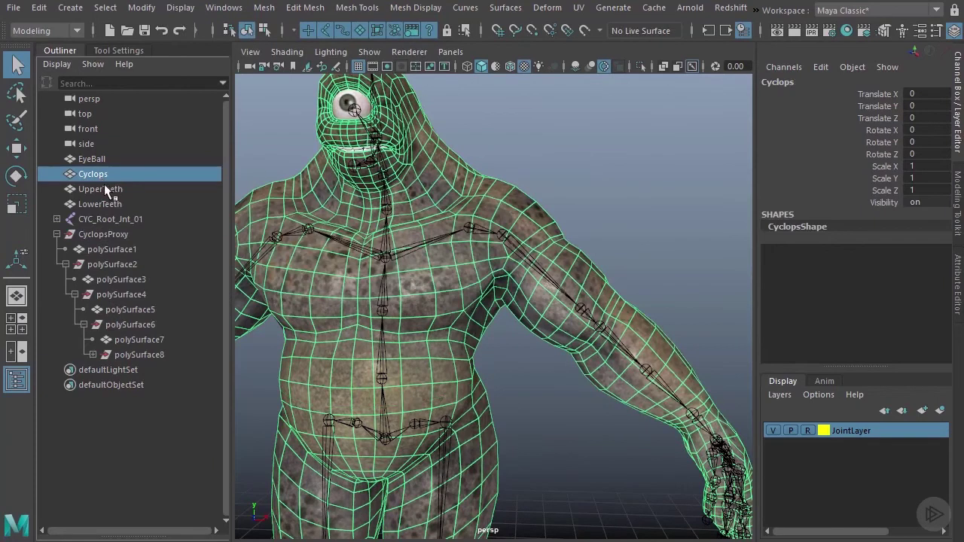
key(ctrl+h)
- Select the left arm's pieces individually and together, from the upper arm to the hand, to examine how they are separated
key(w)
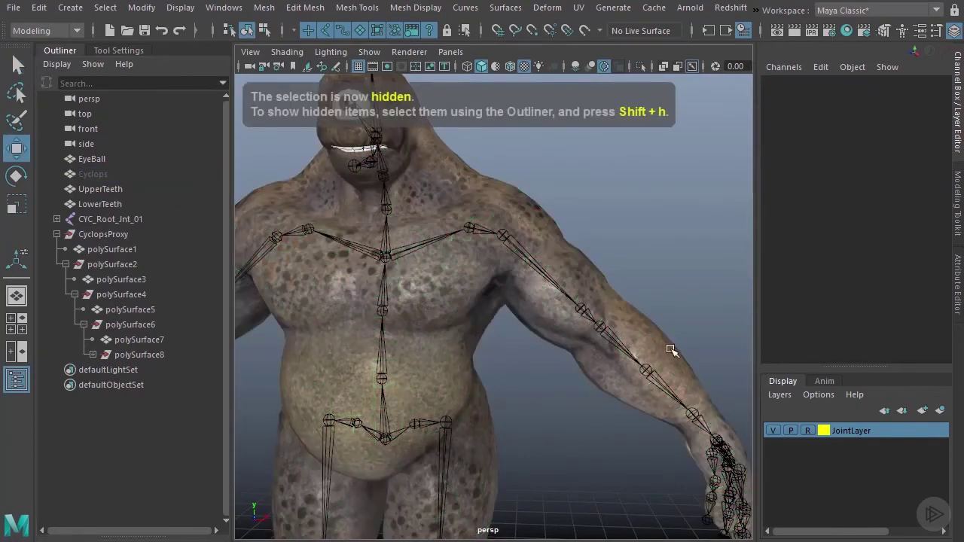
click(671, 350)
alt+middle_drag(671, 353, 644, 335)
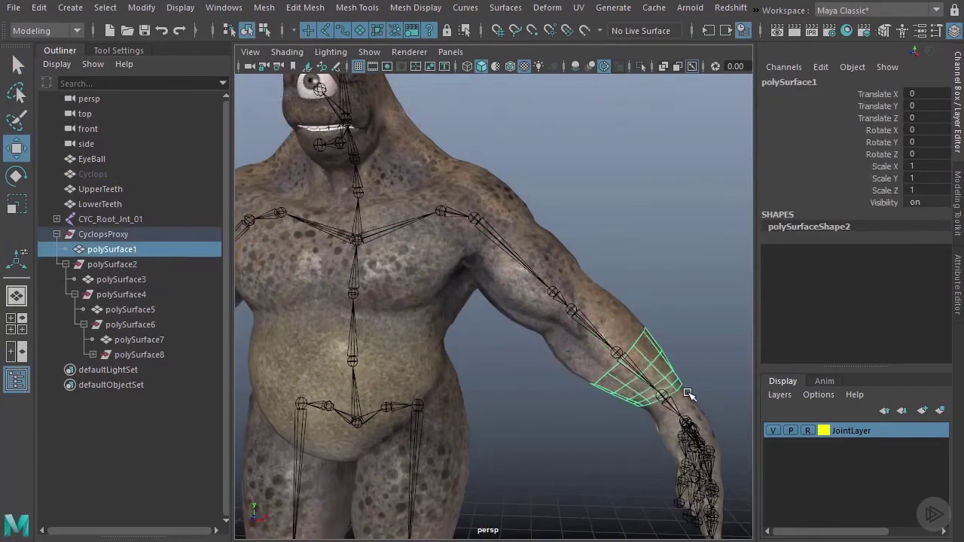
click(694, 404)
click(665, 355)
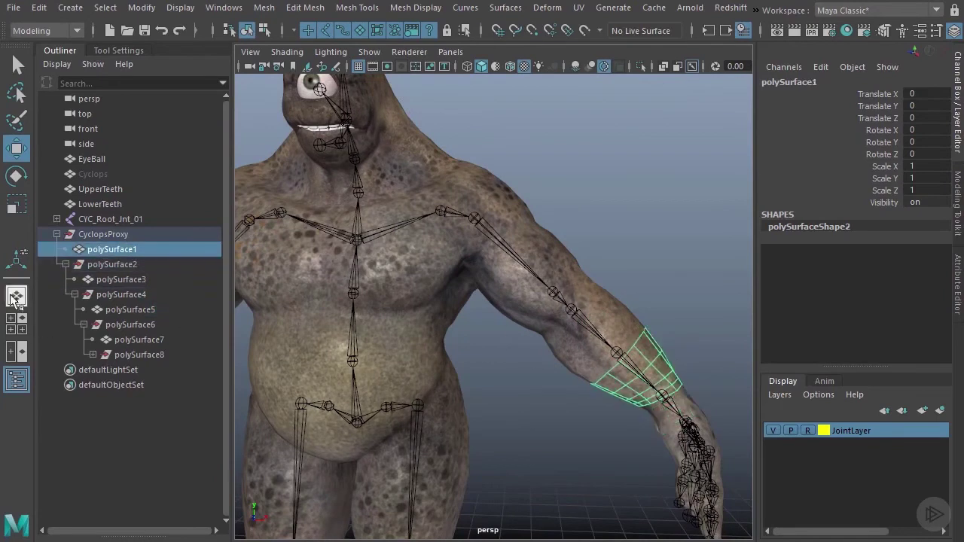
click(496, 261)
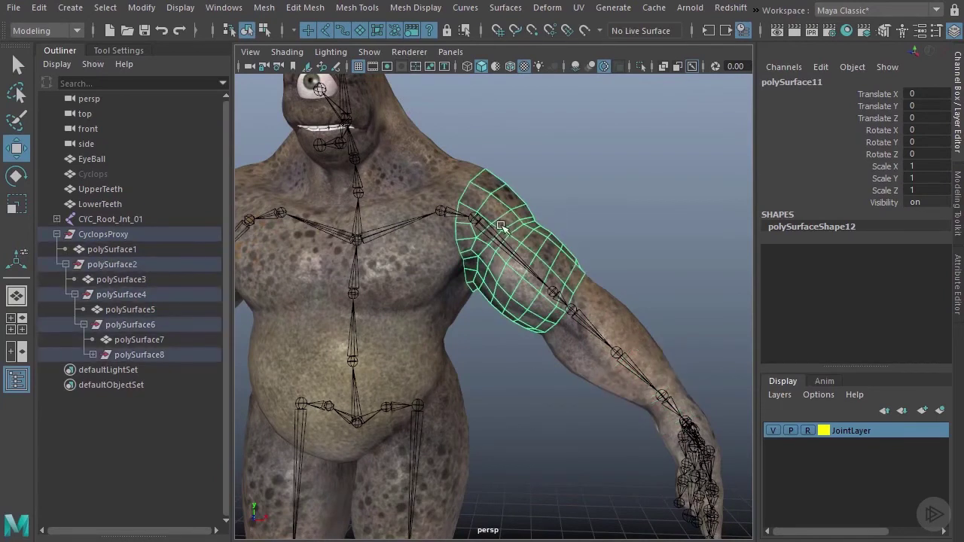
shift+click(598, 297)
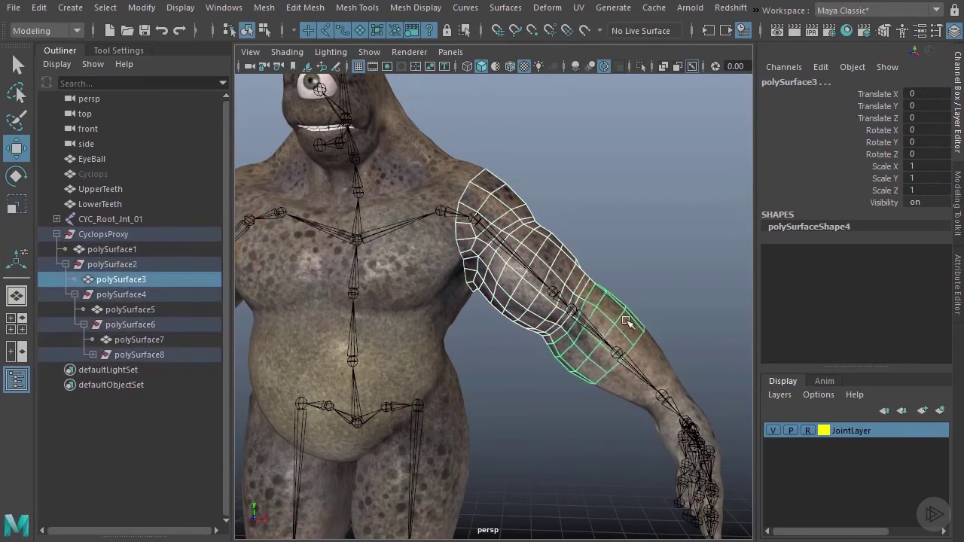
shift+click(653, 360)
shift+click(702, 408)
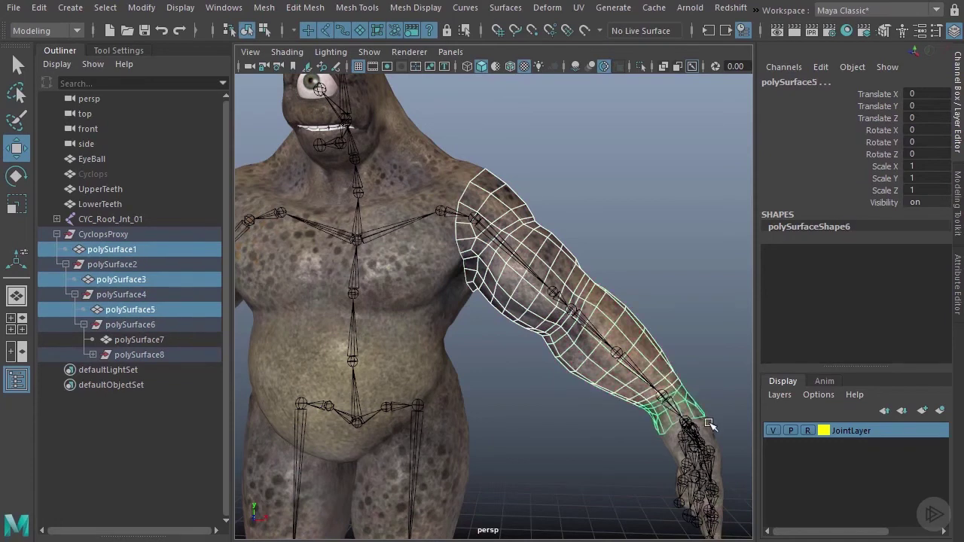
shift+click(687, 410)
alt+drag(669, 430, 387, 198)
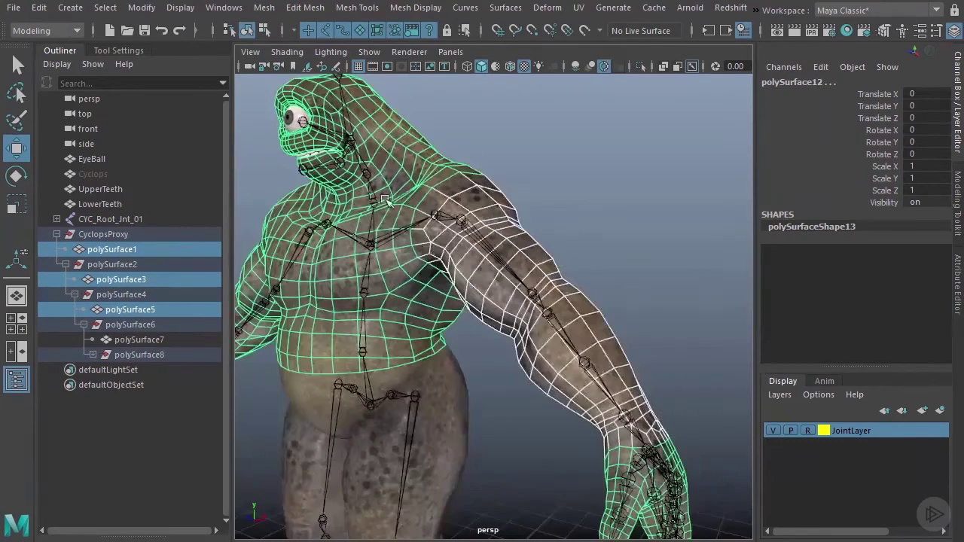
- Extract all the left hand's faces from the upper body mesh and select the hand as a separate object
click(388, 182)
alt+middle_drag(464, 281, 425, 109)
alt+right_drag(425, 109, 534, 258)
alt+drag(534, 258, 543, 284)
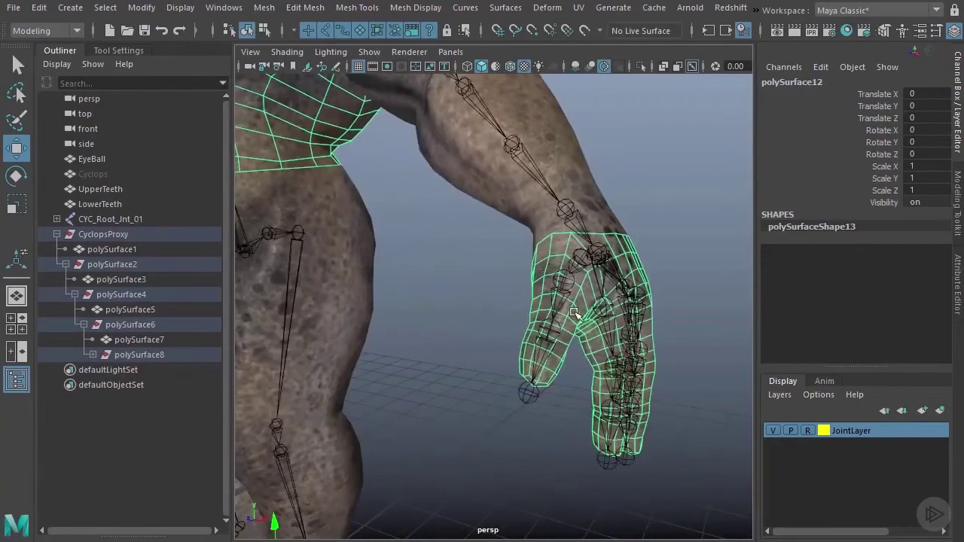
right_drag(579, 318, 581, 331)
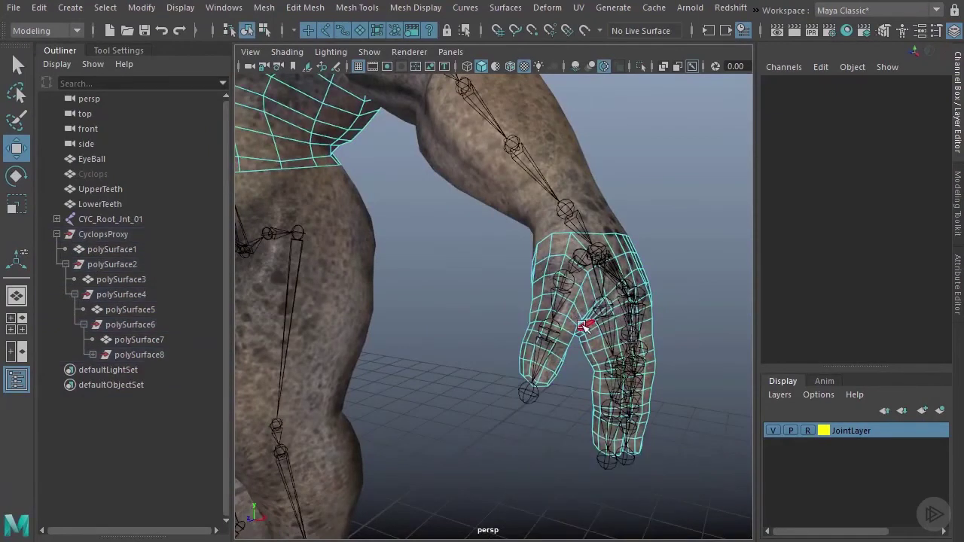
double_click(581, 324)
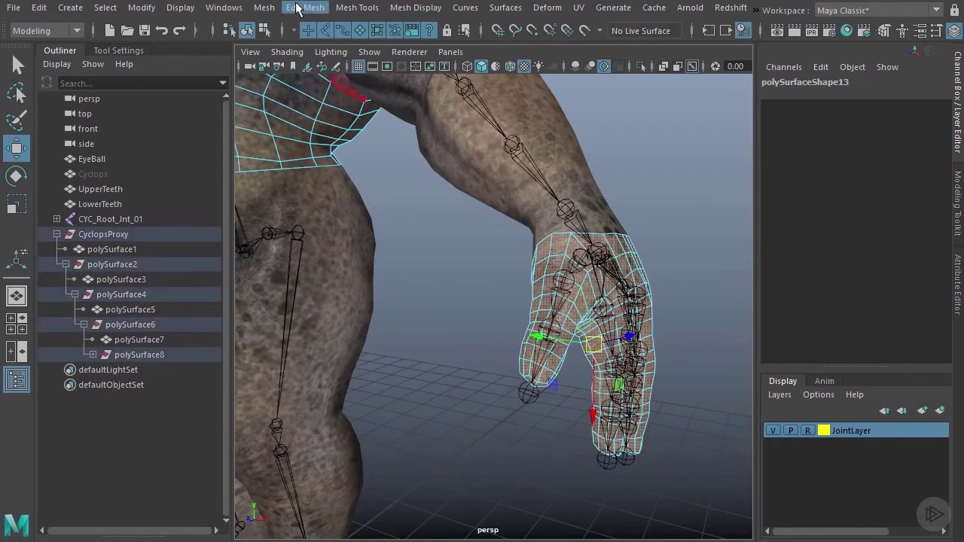
click(295, 9)
click(362, 415)
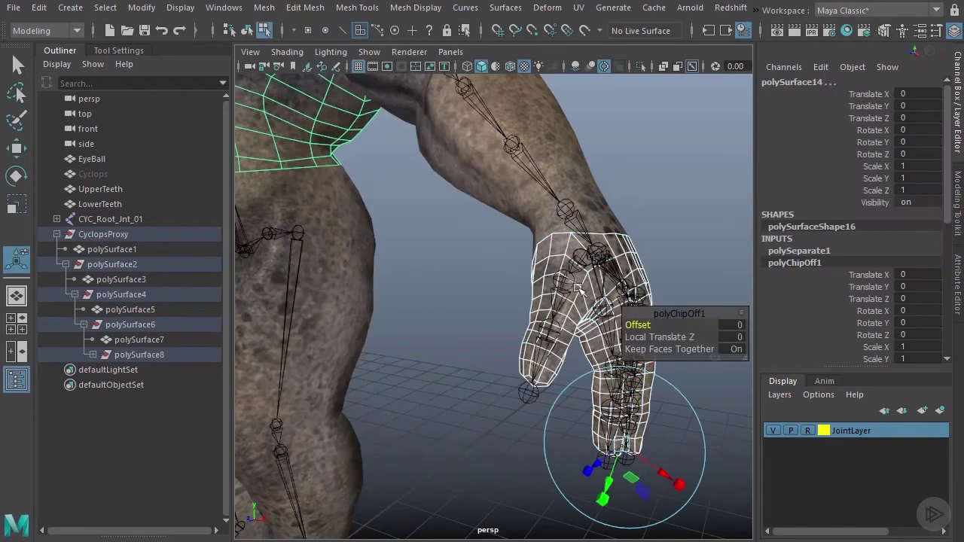
right_drag(632, 259, 667, 236)
click(636, 267)
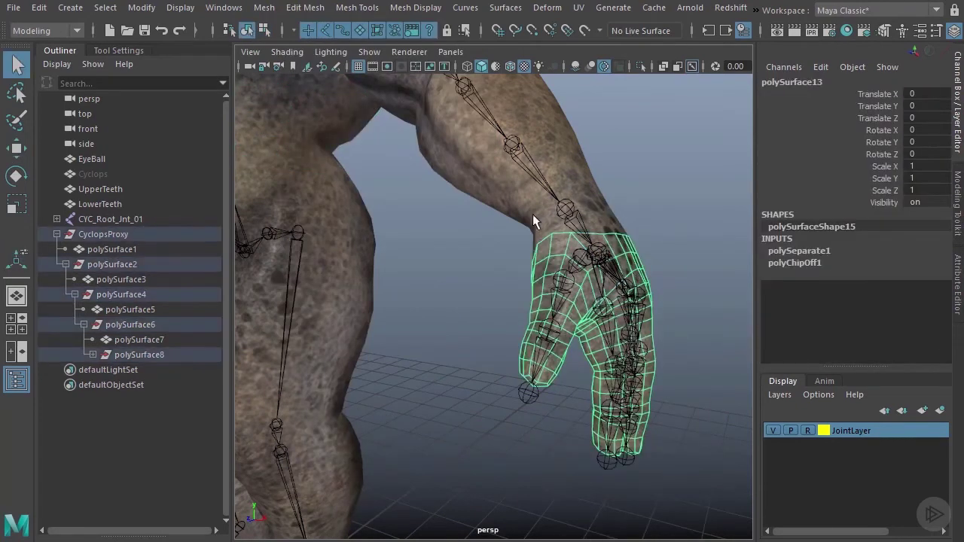
- Delete the extracted left hand piece's construction history and clear the selection
click(38, 8)
mouse_move(115, 187)
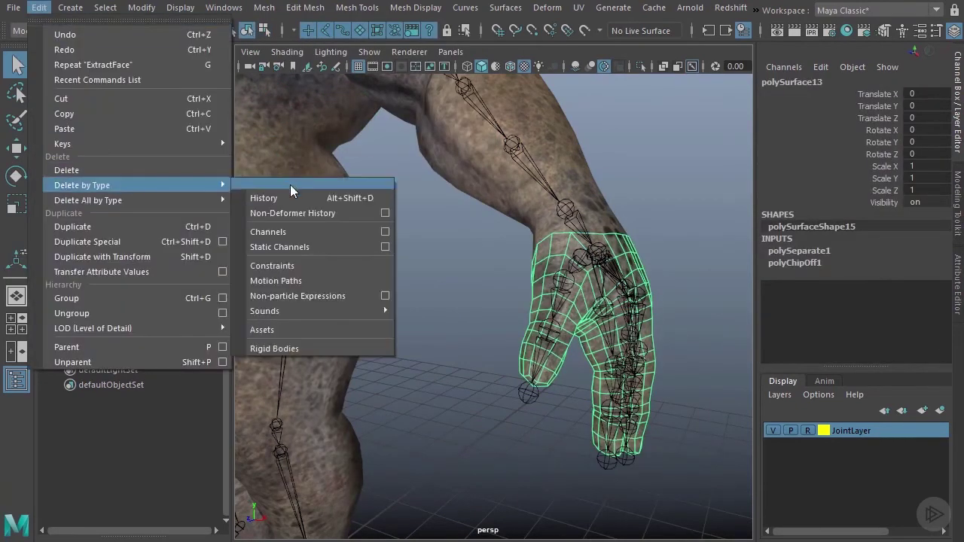
click(301, 197)
click(694, 197)
- Select all six left arm pieces from the hand up to the upper arm and group them together
alt+drag(694, 198, 584, 308)
click(584, 303)
shift+click(564, 247)
shift+click(540, 225)
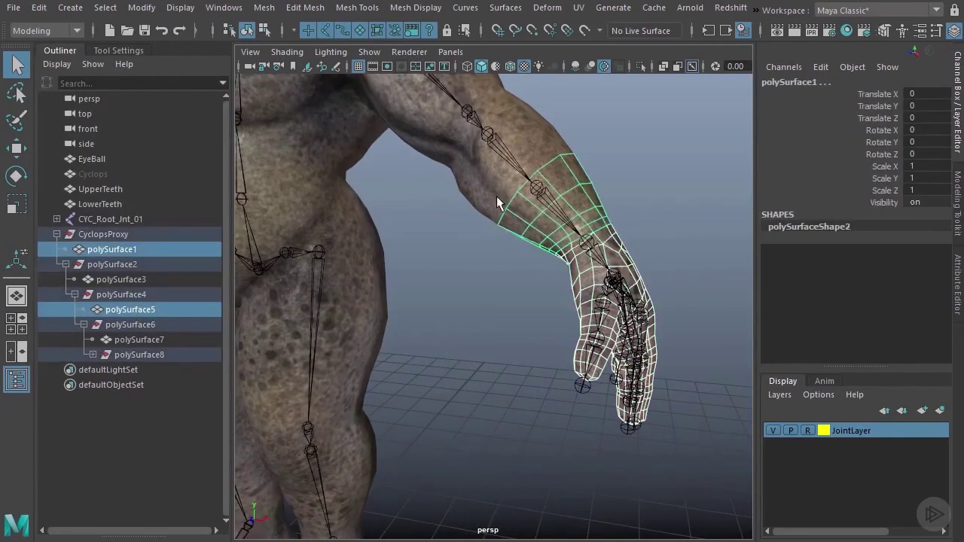
shift+click(495, 194)
shift+click(460, 148)
shift+click(437, 131)
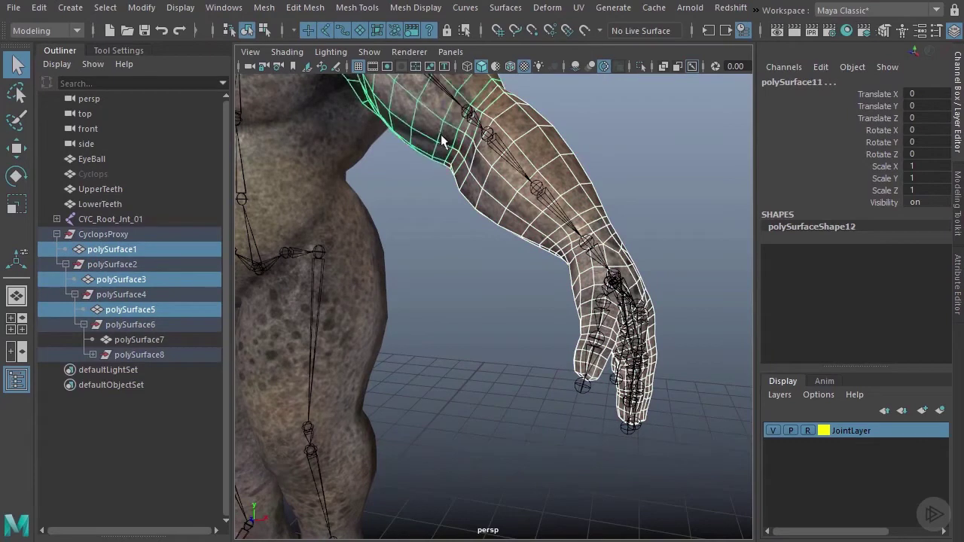
alt+drag(436, 131, 557, 250)
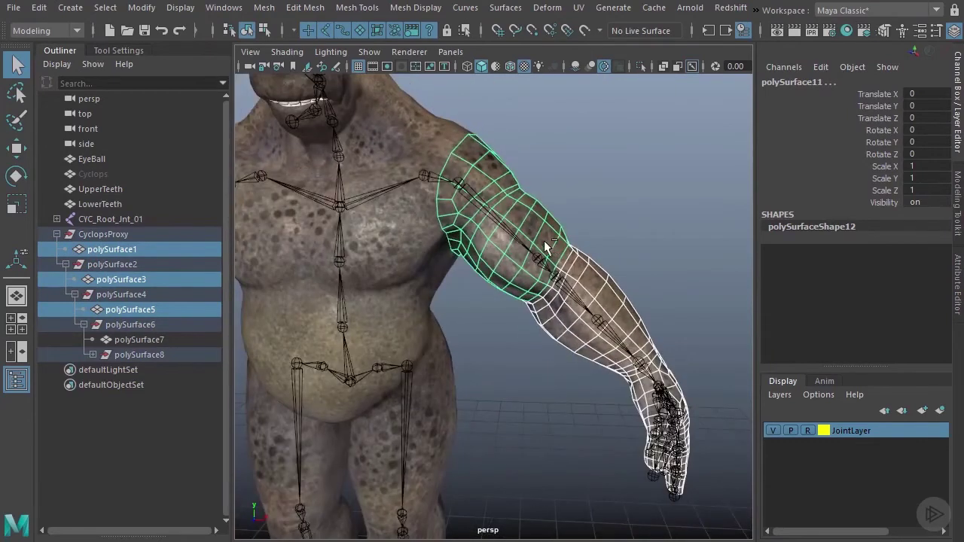
key(ctrl+g)
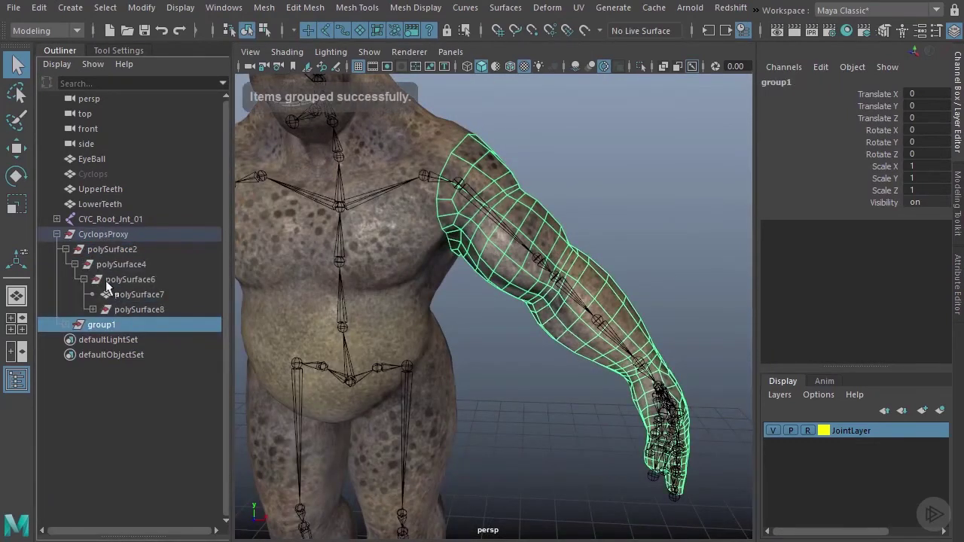
- Move all six arm pieces out of group1 so they sit directly under CyclopsProxy
click(67, 324)
click(113, 340)
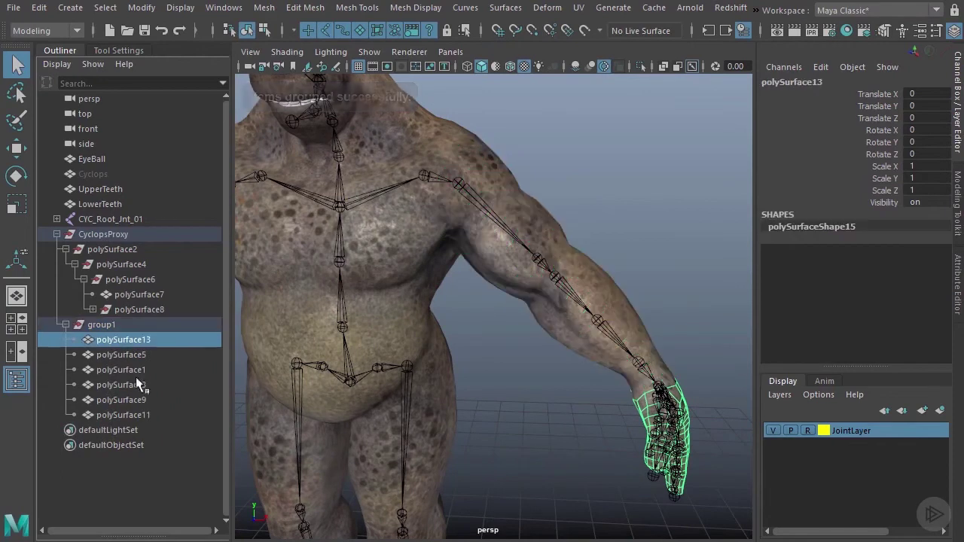
shift+click(139, 413)
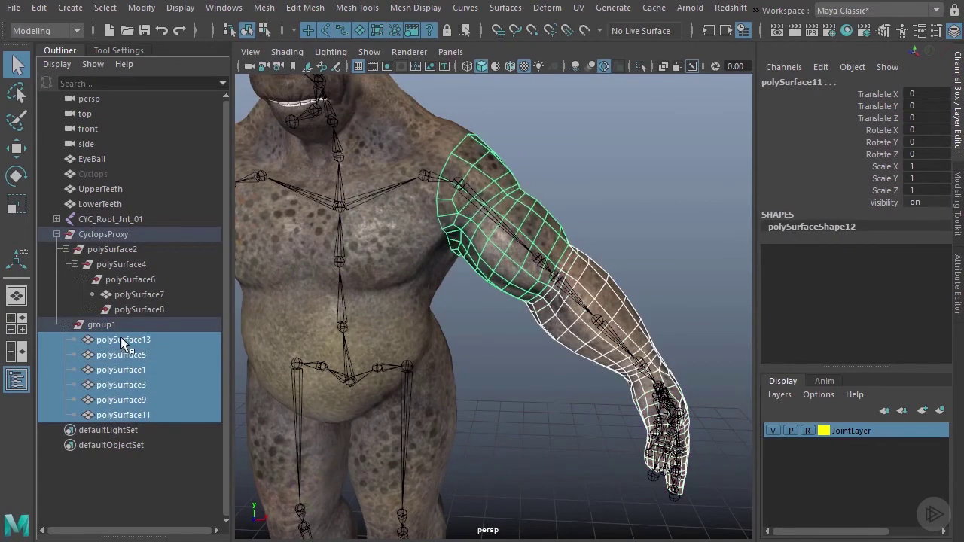
middle_drag(121, 339, 125, 236)
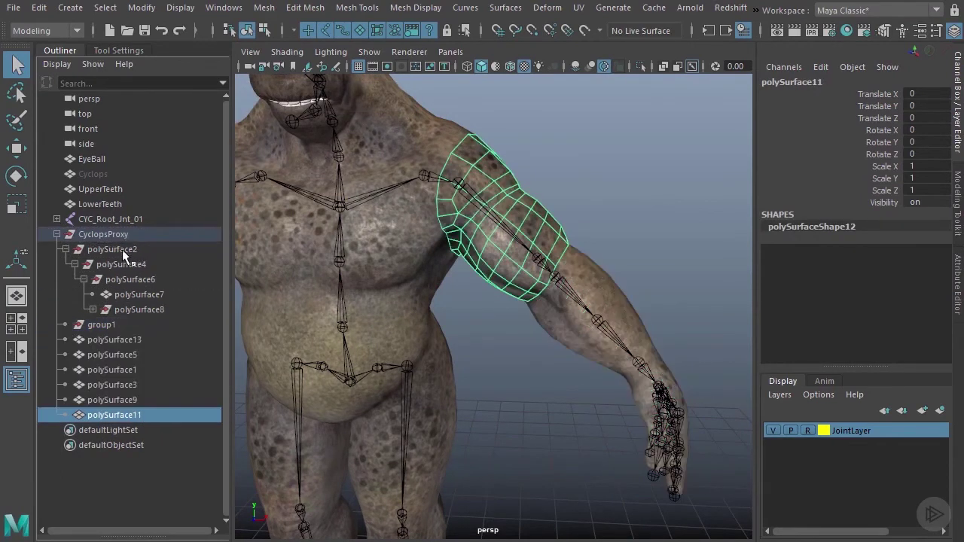
- Collapse the polySurface2 hierarchy and delete the emptied group1 from CyclopsProxy
click(65, 248)
click(136, 251)
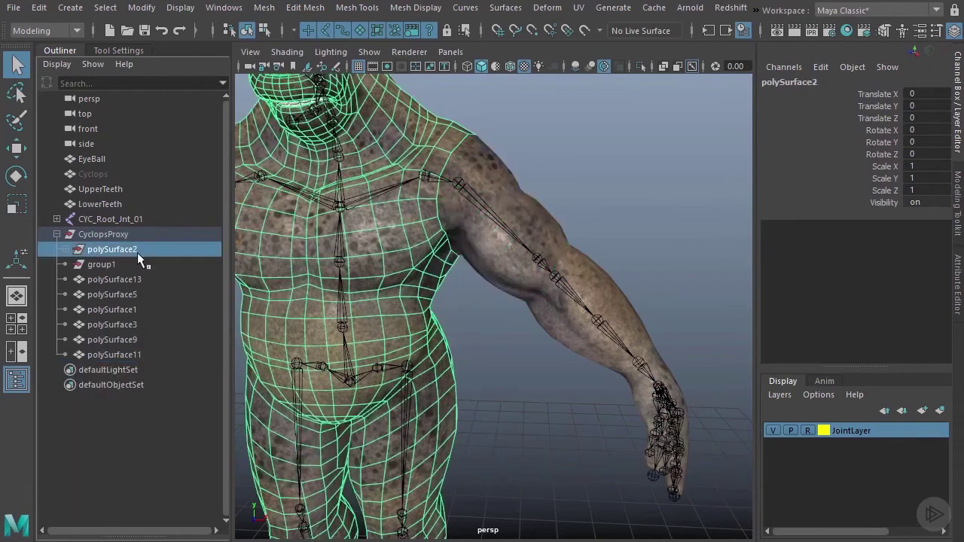
click(111, 260)
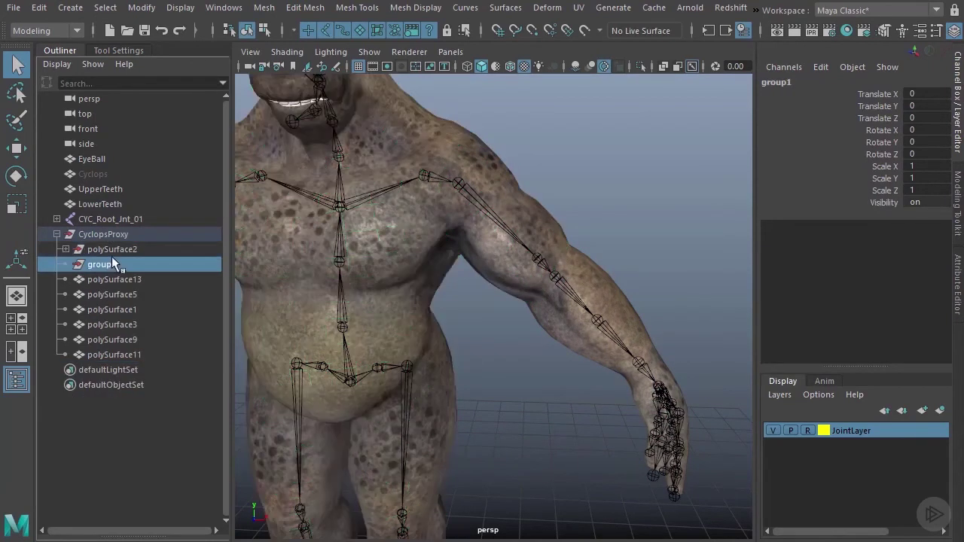
key(Delete)
- Expand the nested polySurface2 hierarchy down to the upper body mesh polySurface14 and delete that mesh's history
click(65, 249)
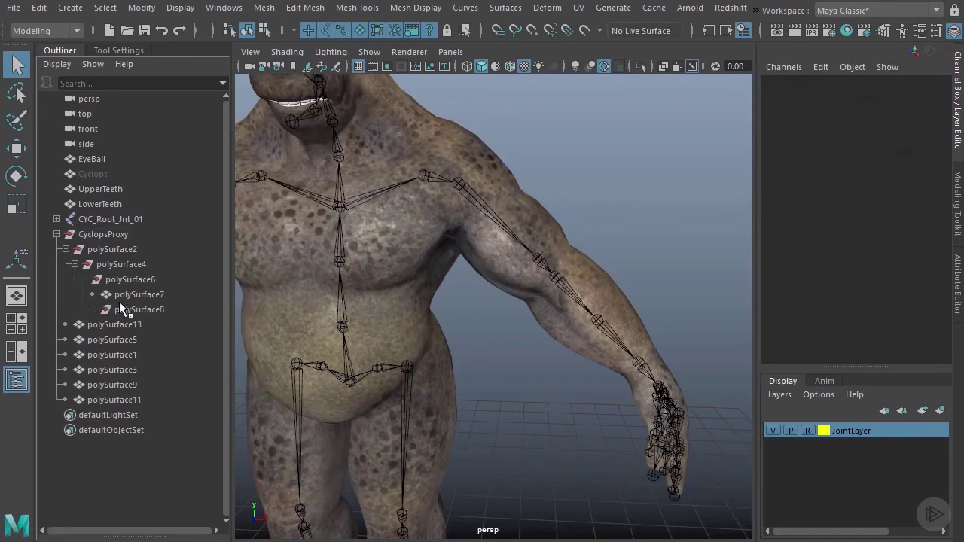
click(93, 309)
click(136, 325)
click(101, 324)
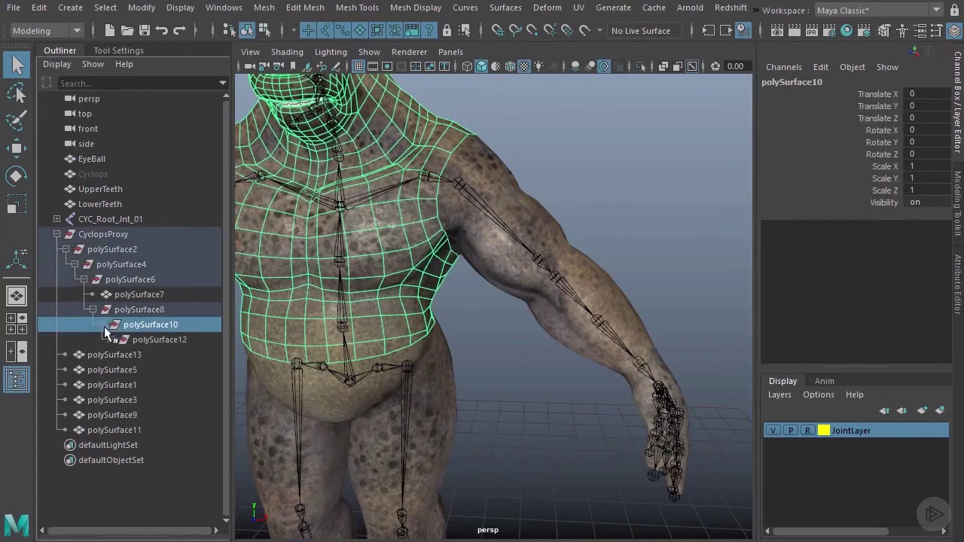
click(136, 340)
click(112, 339)
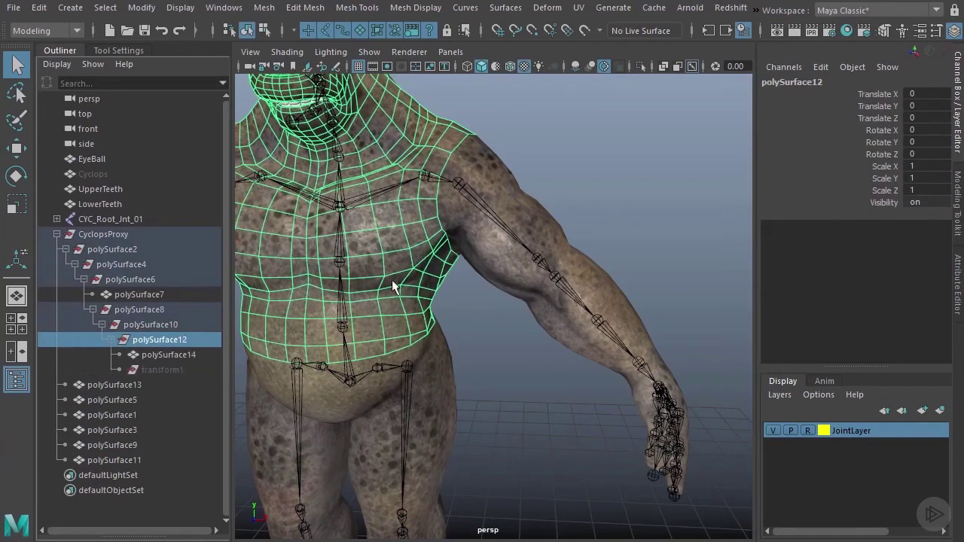
click(168, 355)
click(39, 7)
mouse_move(151, 190)
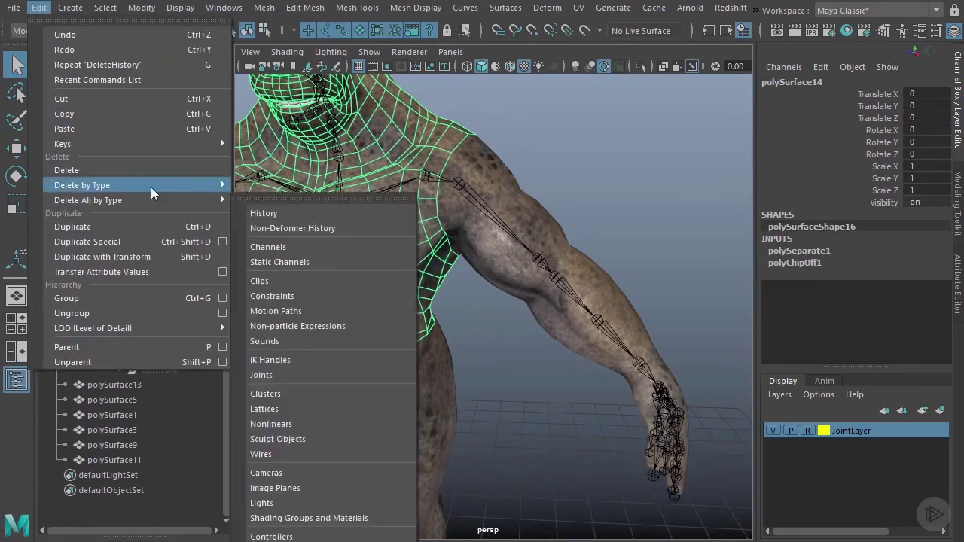
click(256, 199)
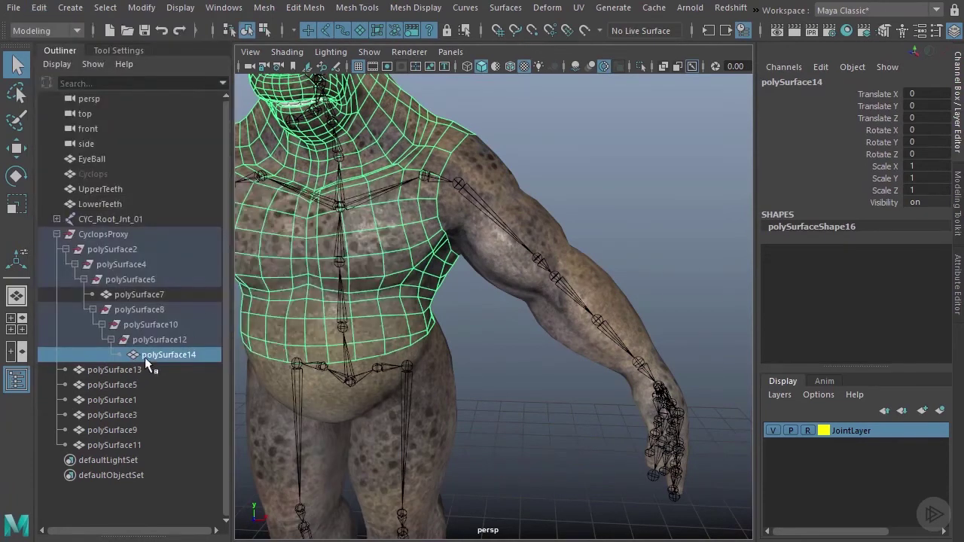
- Move polySurface14 and the lower body mesh polySurface7 directly under CyclopsProxy and delete the leftover polySurface2 hierarchy
middle_drag(145, 357, 105, 234)
click(108, 251)
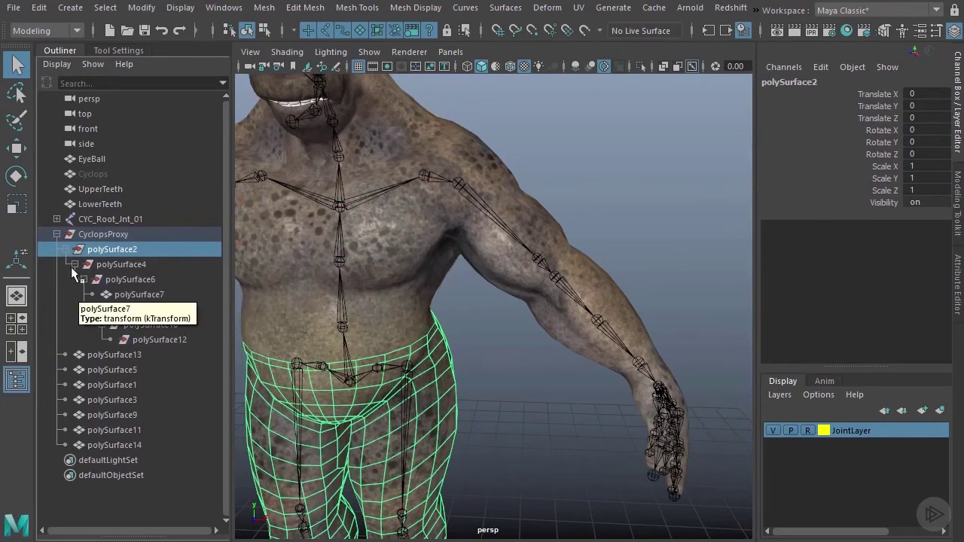
click(132, 294)
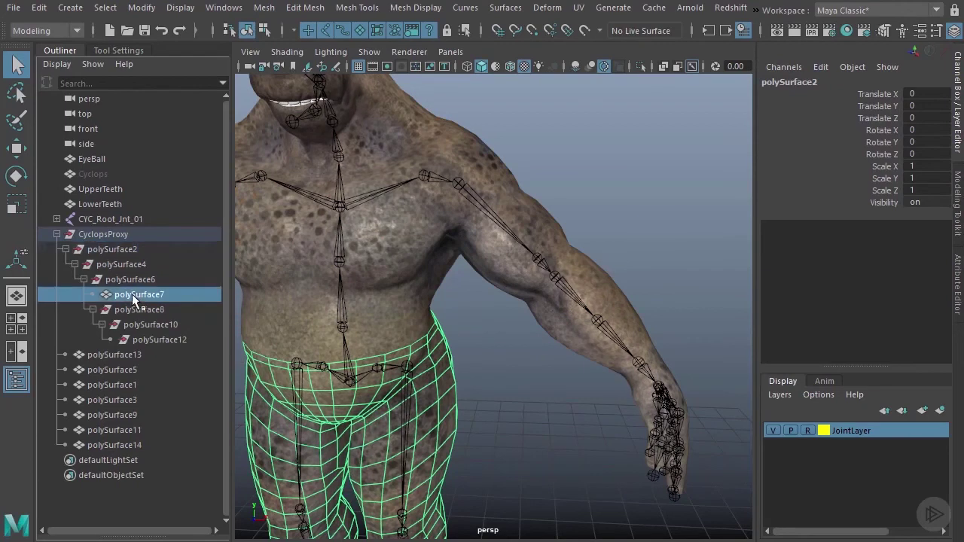
drag(136, 292, 119, 237)
click(136, 252)
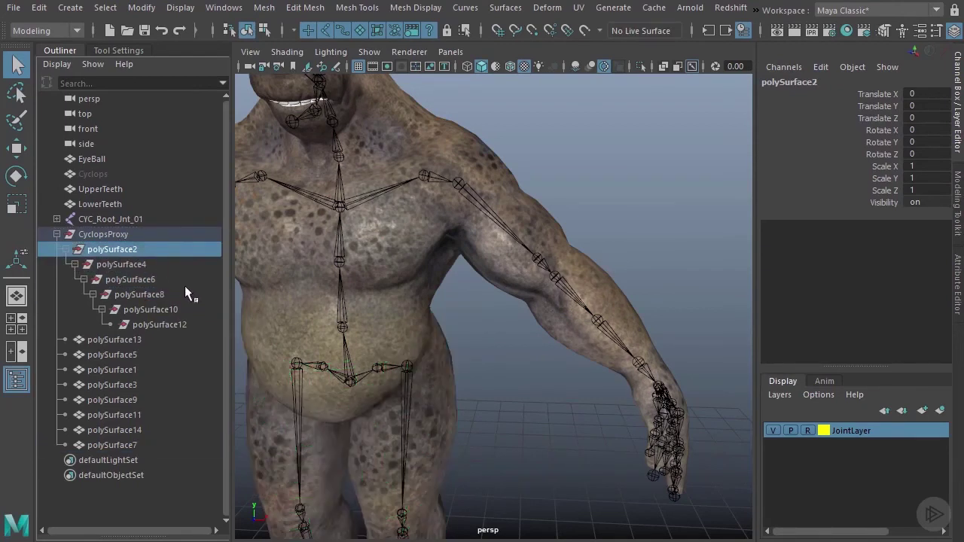
key(Delete)
- Check the remaining CyclopsProxy pieces one by one and examine how the left arm and hand line up with their joints
click(134, 250)
click(128, 279)
click(128, 311)
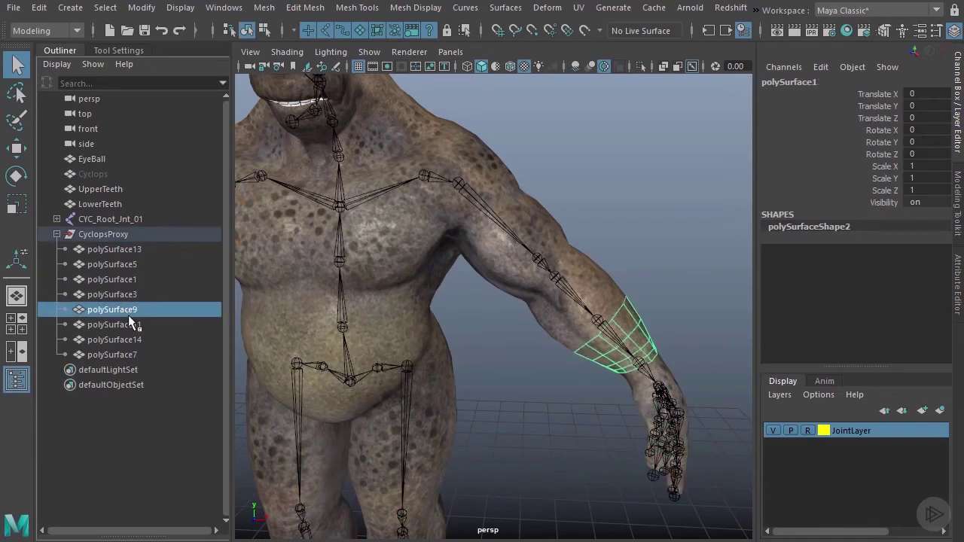
click(133, 340)
click(132, 355)
alt+drag(468, 352, 482, 336)
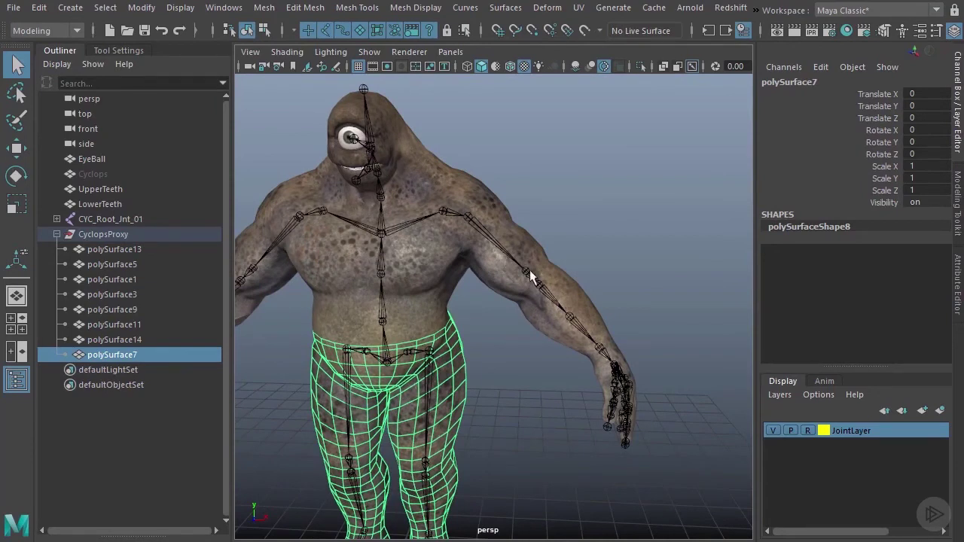
alt+middle_drag(532, 277, 480, 239)
alt+right_drag(479, 301, 524, 328)
alt+drag(572, 331, 492, 353)
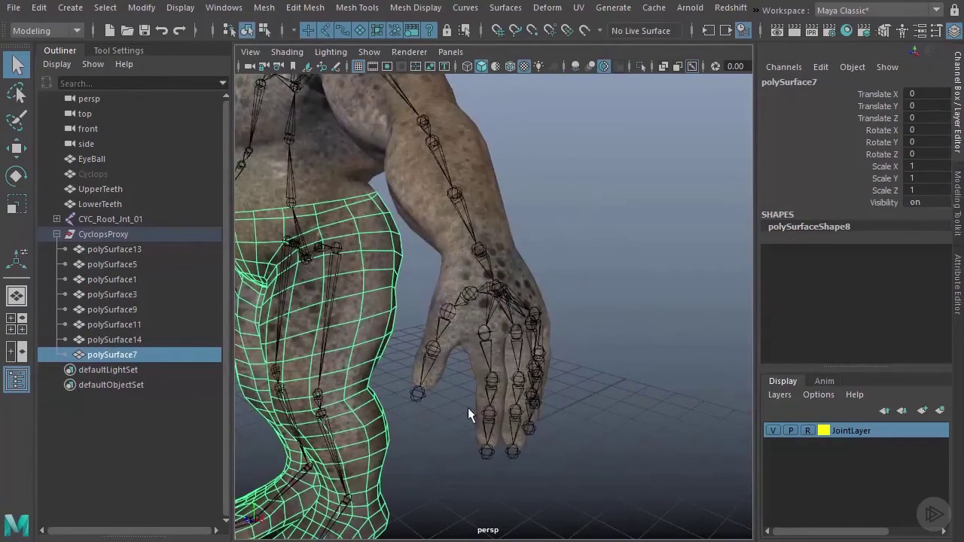
alt+right_drag(542, 338, 490, 303)
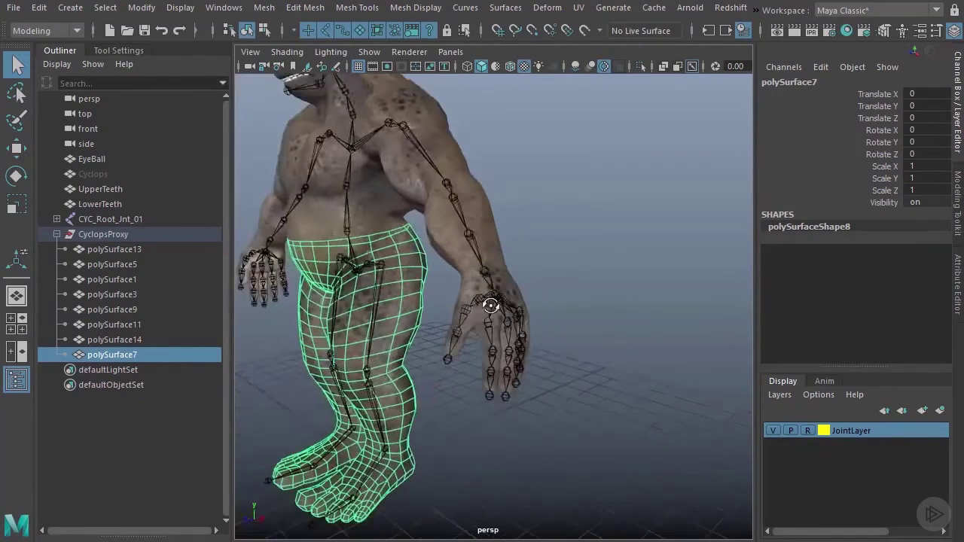
alt+drag(490, 303, 512, 234)
alt+middle_drag(513, 235, 499, 266)
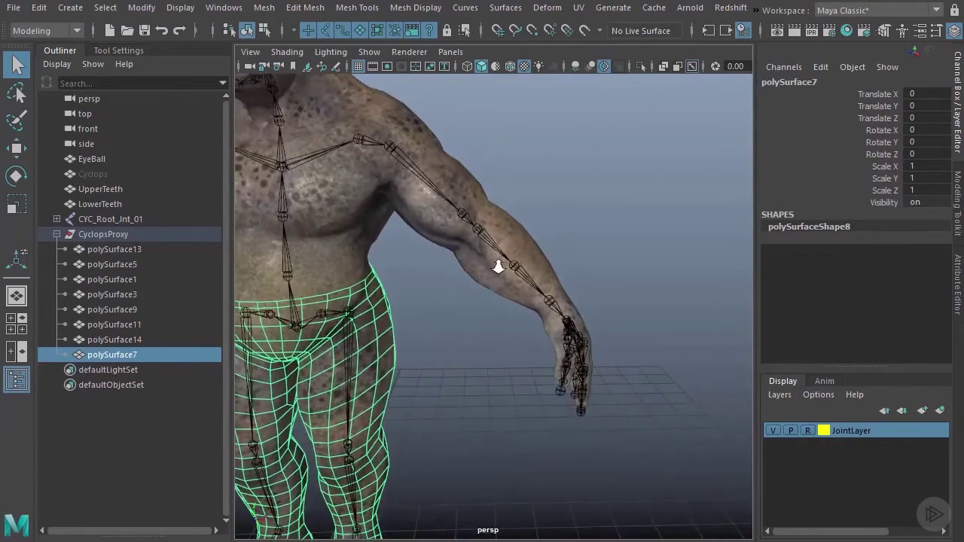
alt+right_drag(499, 267, 527, 278)
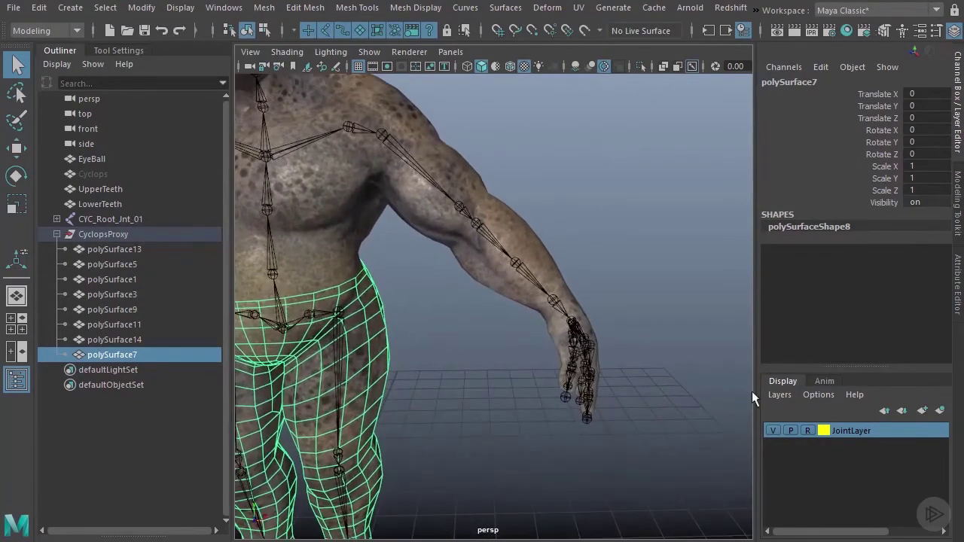
- Turn off reference mode for JointLayer so its joints are selectable, and check the separated left arm pieces against them
click(808, 430)
click(596, 280)
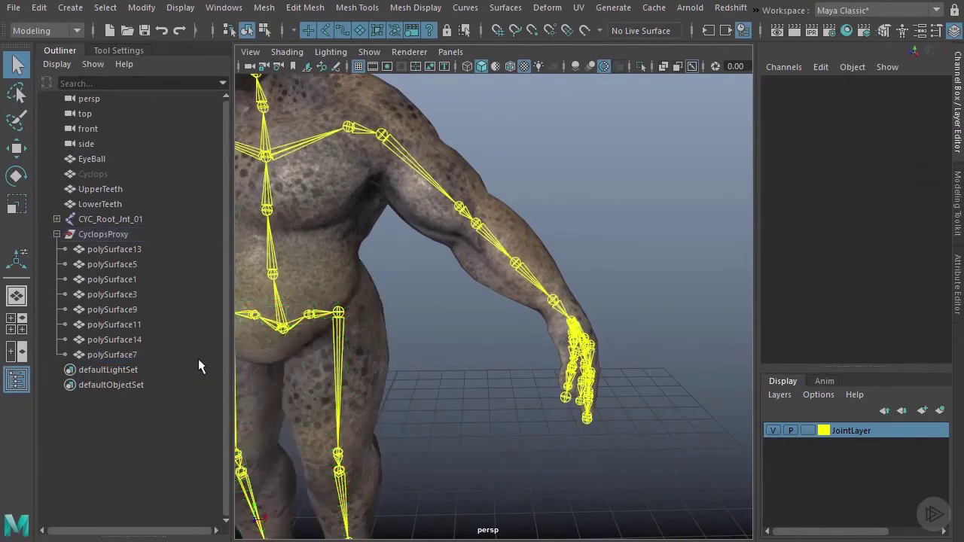
click(120, 328)
click(122, 282)
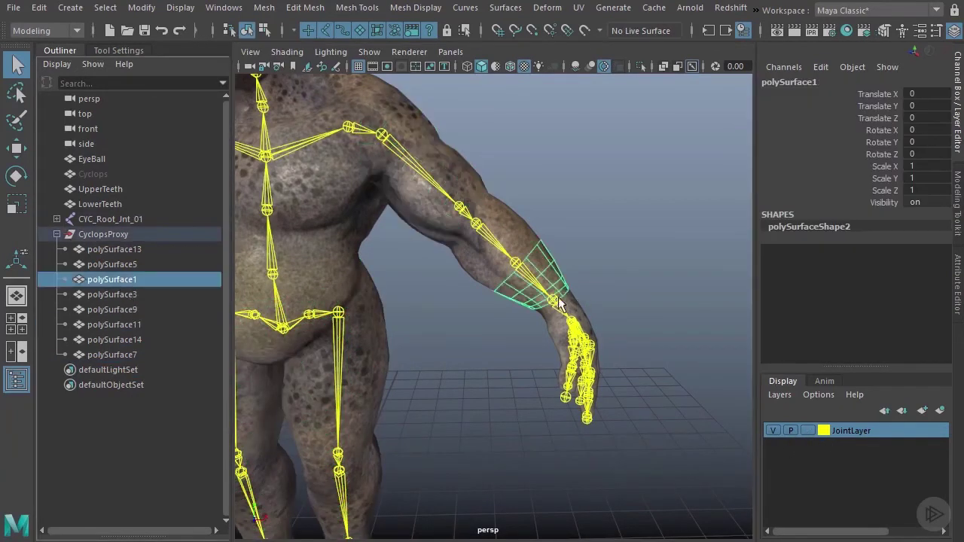
click(558, 303)
alt+drag(629, 297, 624, 325)
click(620, 276)
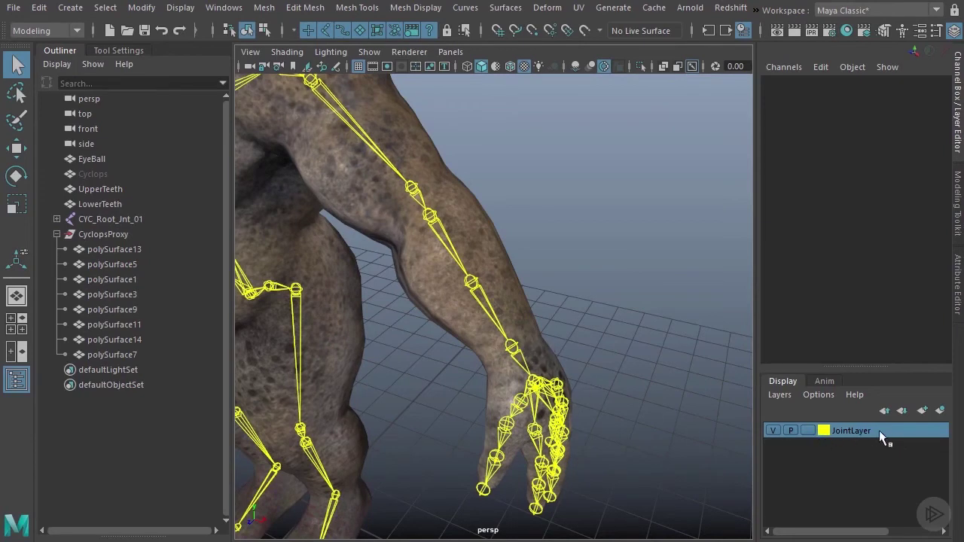
- Switch to the Animation menu set, open the Parent constraint options and reset them to their defaults
alt+right_drag(542, 361, 502, 339)
alt+drag(501, 340, 517, 304)
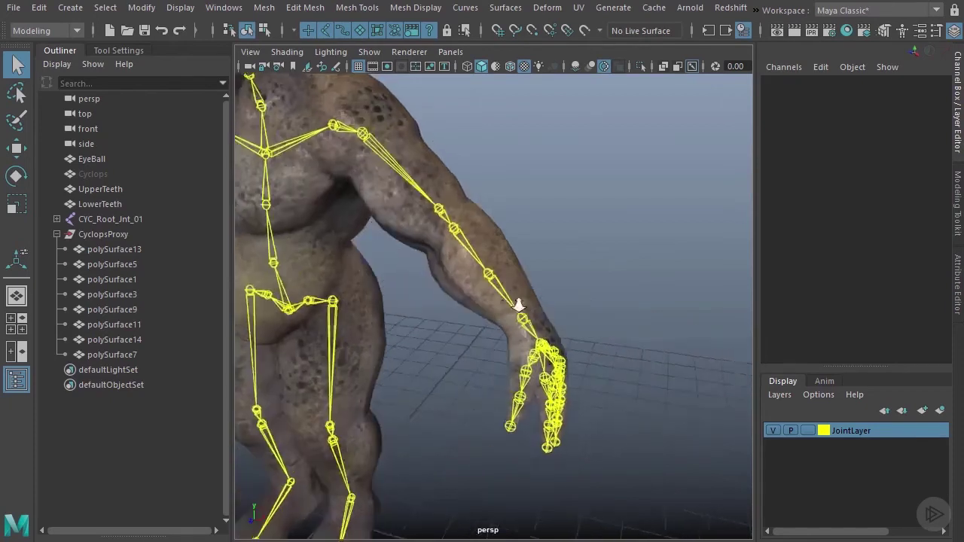
alt+right_drag(517, 303, 553, 308)
key(w)
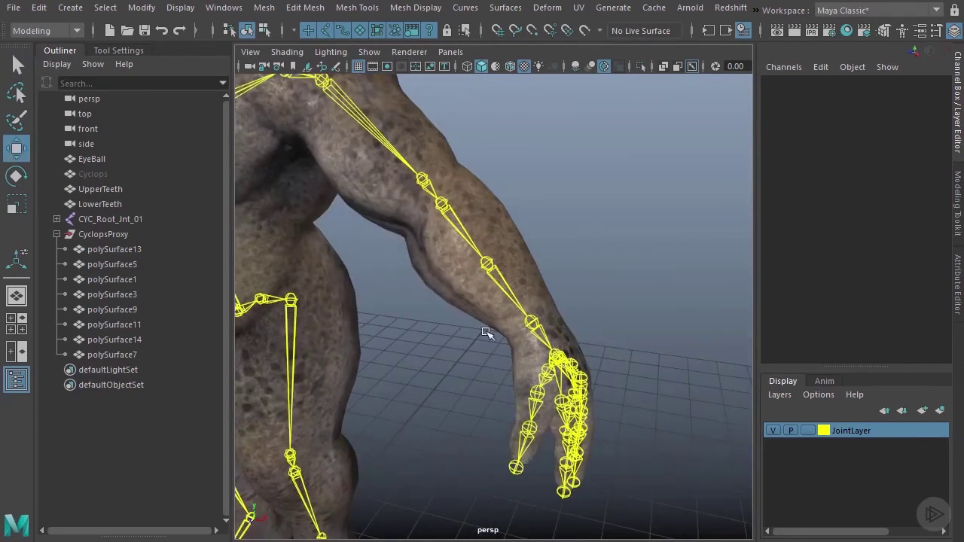
click(57, 31)
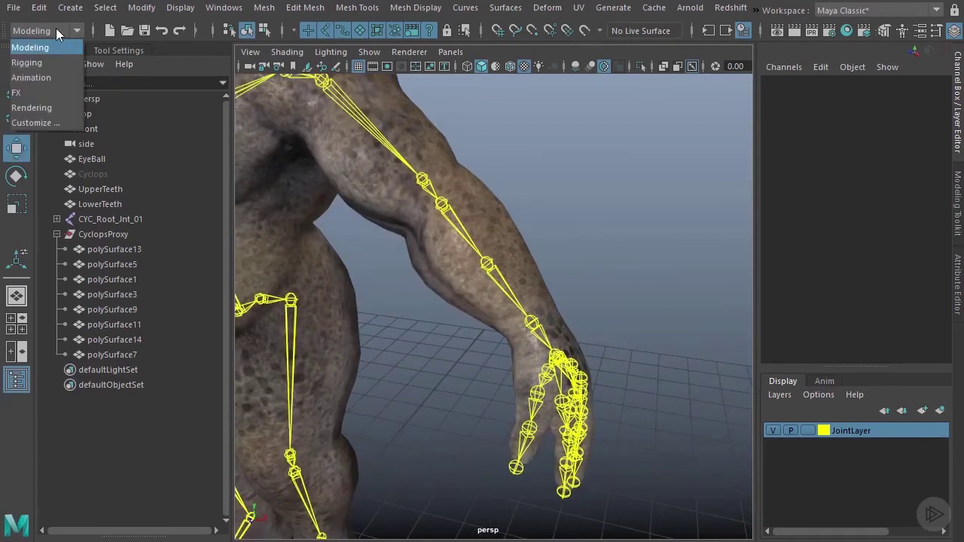
click(31, 77)
click(412, 9)
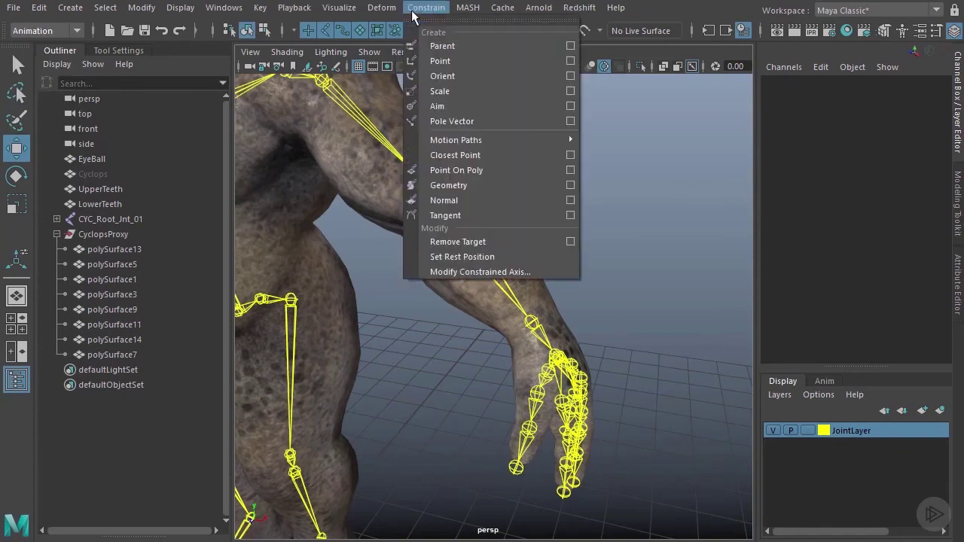
click(445, 46)
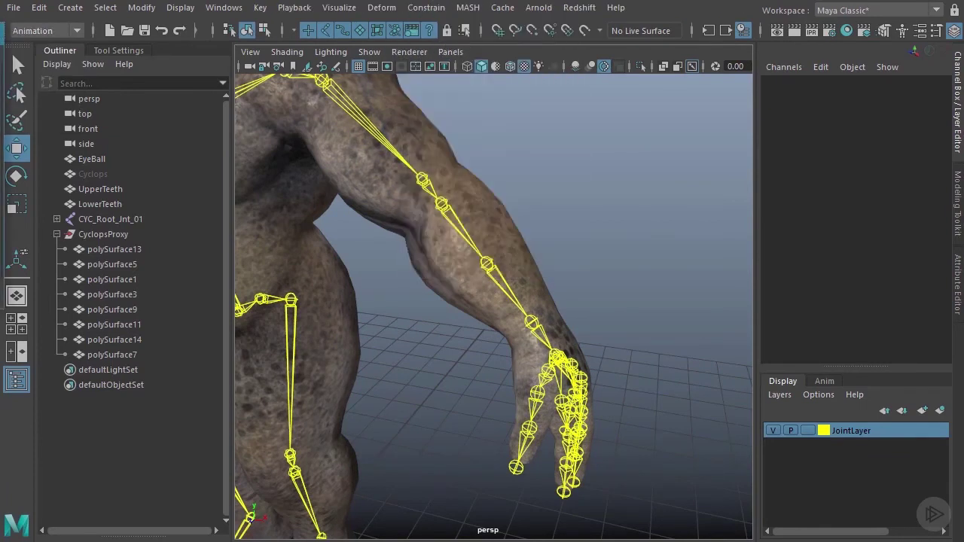
drag(499, 42, 774, 50)
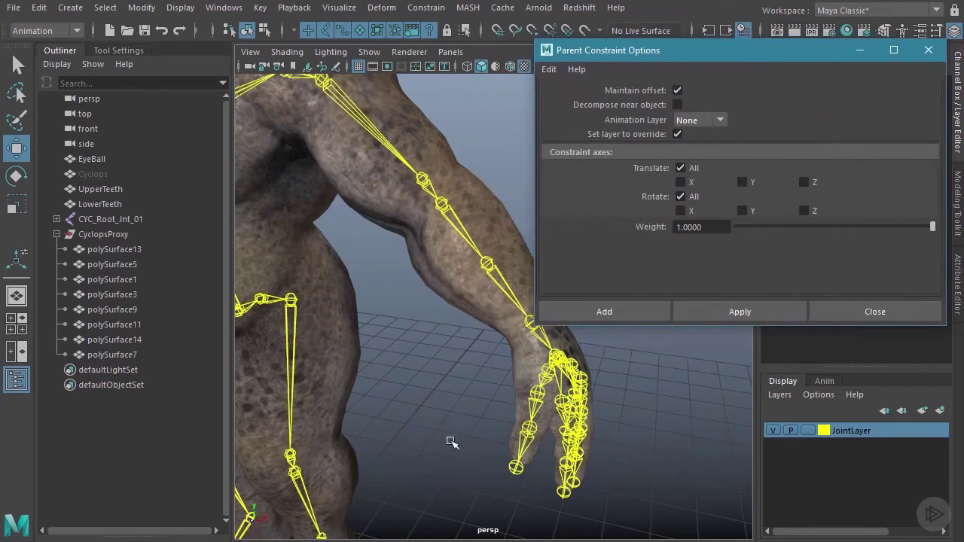
click(549, 68)
click(564, 99)
- Parent-constrain the left hand mesh polySurface13 to the wrist joint and polySurface5 to the joint just above it
alt+drag(463, 400, 432, 363)
alt+right_drag(433, 364, 491, 340)
click(475, 301)
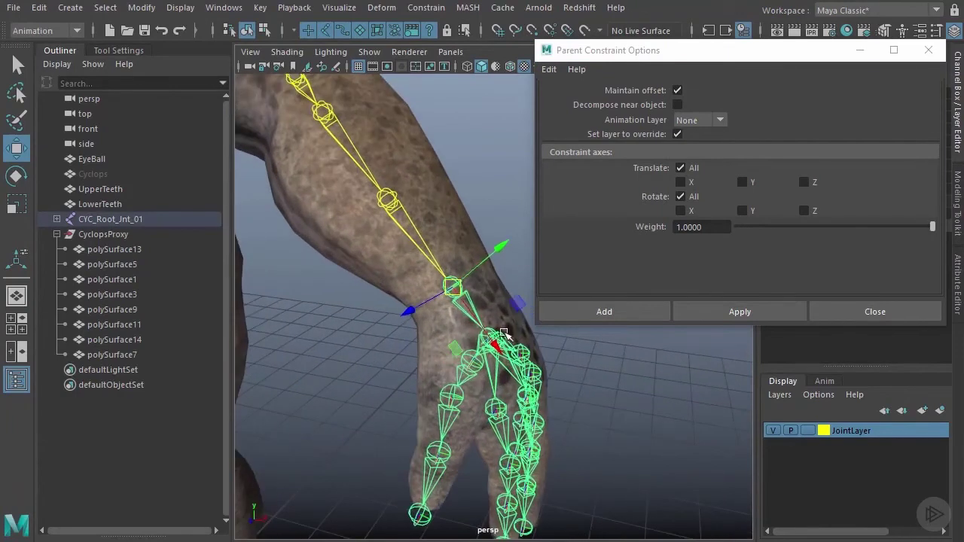
shift+click(457, 348)
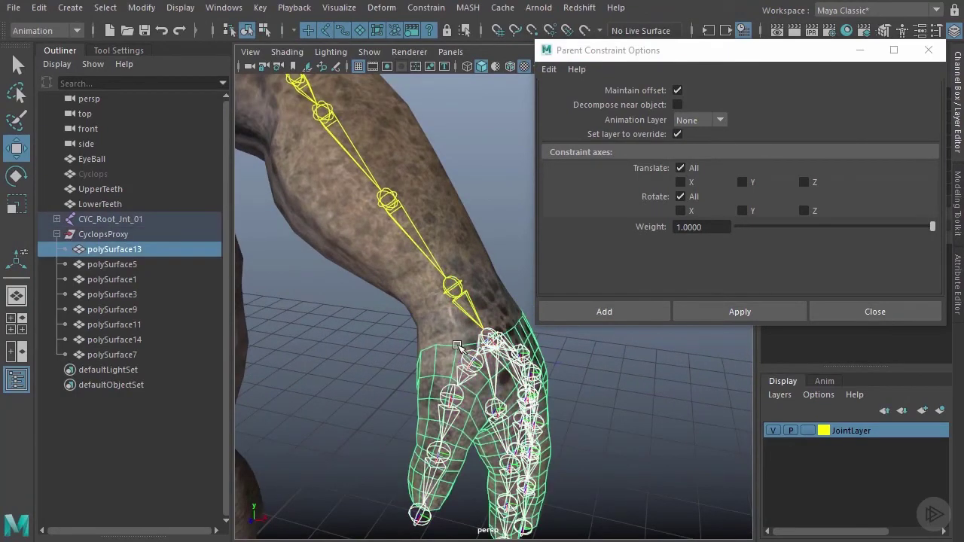
click(720, 311)
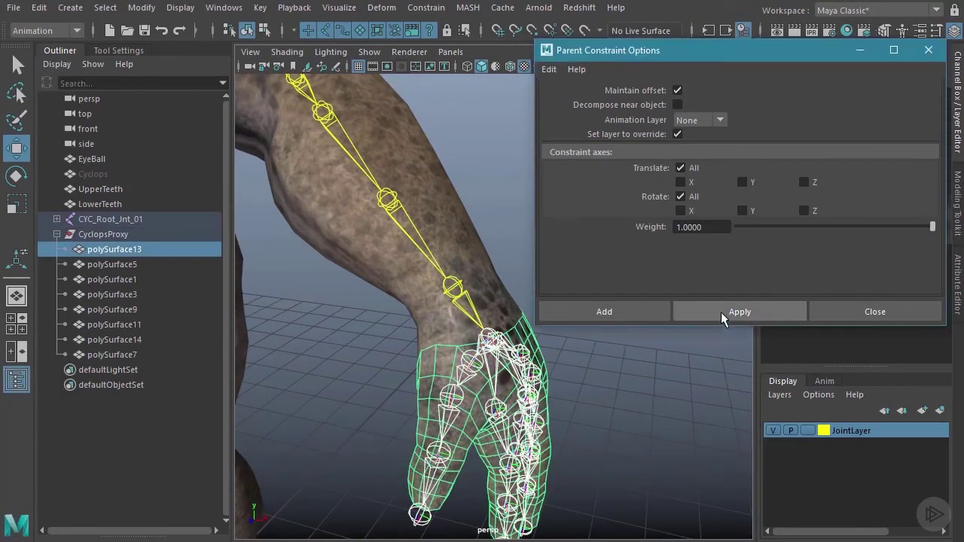
click(451, 286)
shift+click(506, 294)
click(745, 311)
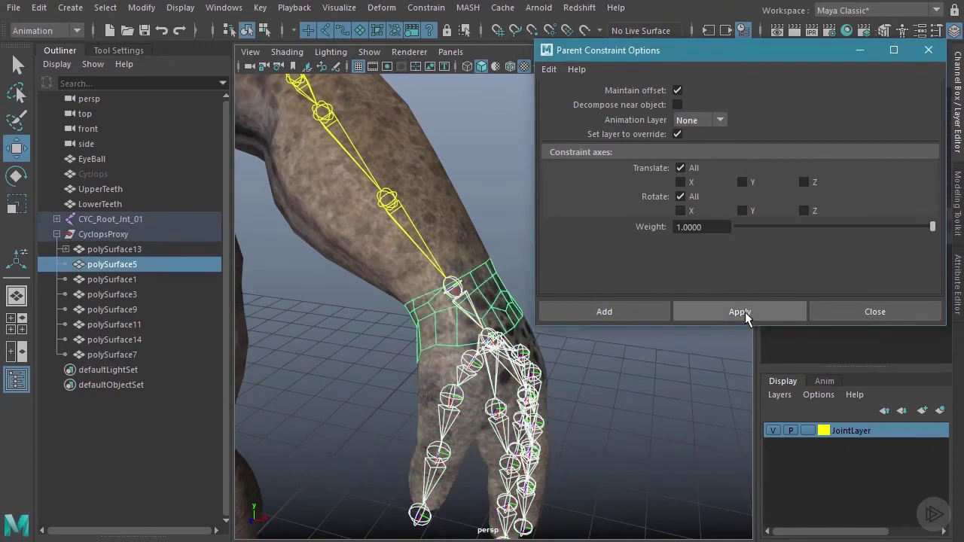
- Parent-constrain forearm piece polySurface1 to the mid-forearm twist joint and polySurface3 to the lower of the two left elbow joints
click(416, 240)
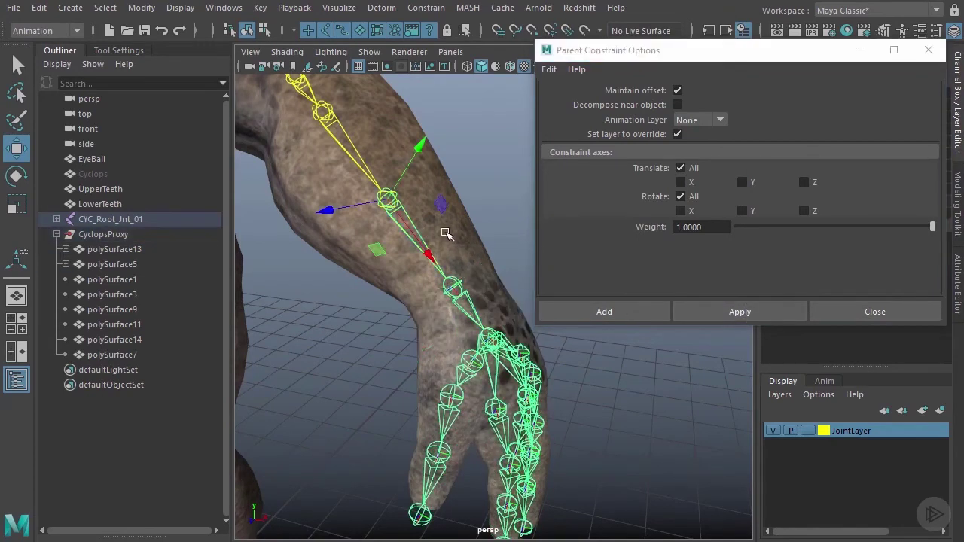
shift+click(446, 234)
click(742, 311)
alt+drag(402, 207, 404, 225)
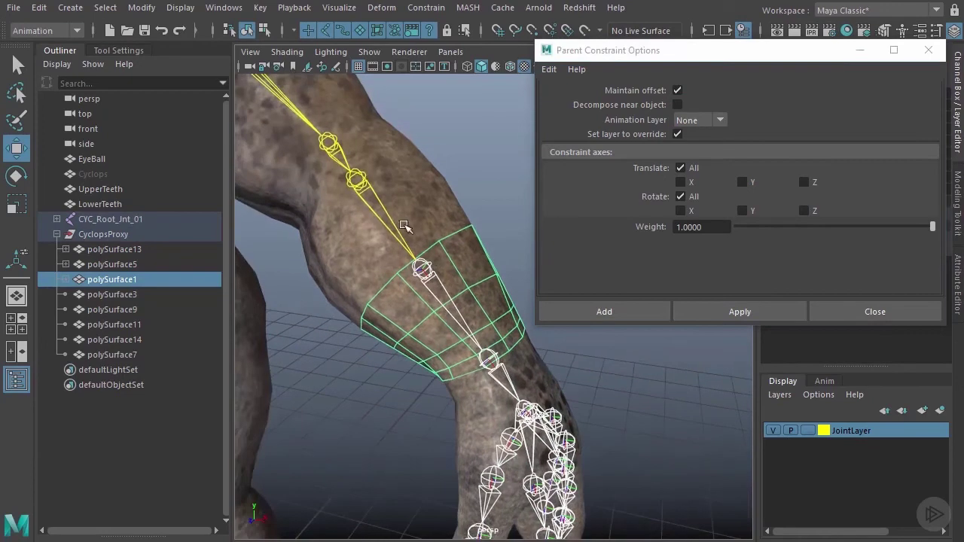
click(393, 219)
shift+click(440, 209)
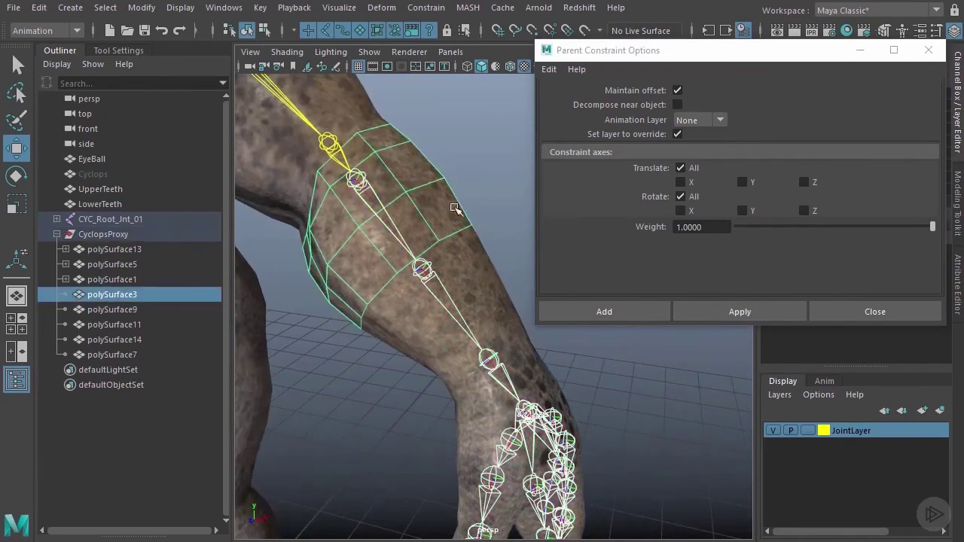
click(740, 312)
- Parent-constrain polySurface9 to the upper left elbow joint and polySurface11 to the shoulder joint, and close the constraint options
alt+drag(396, 186, 410, 258)
click(407, 257)
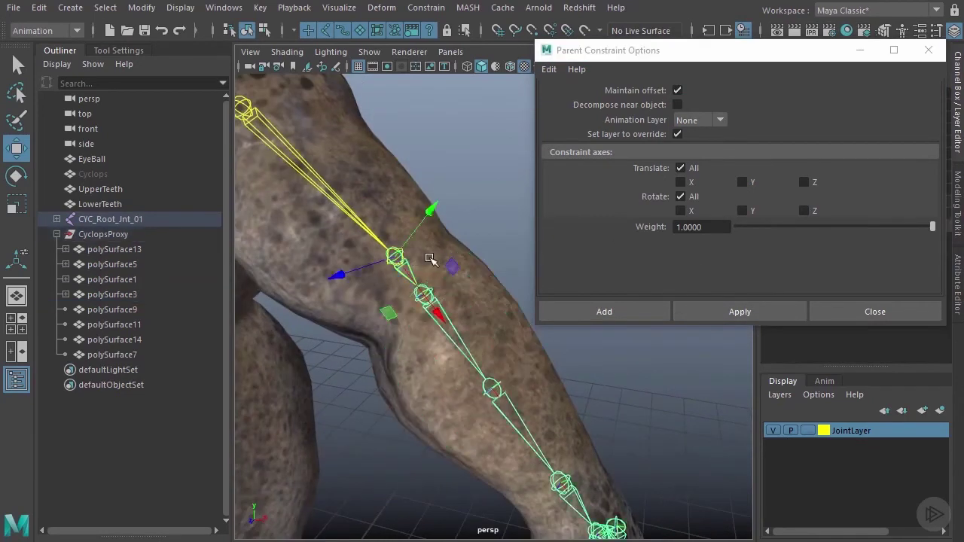
shift+click(430, 259)
click(748, 311)
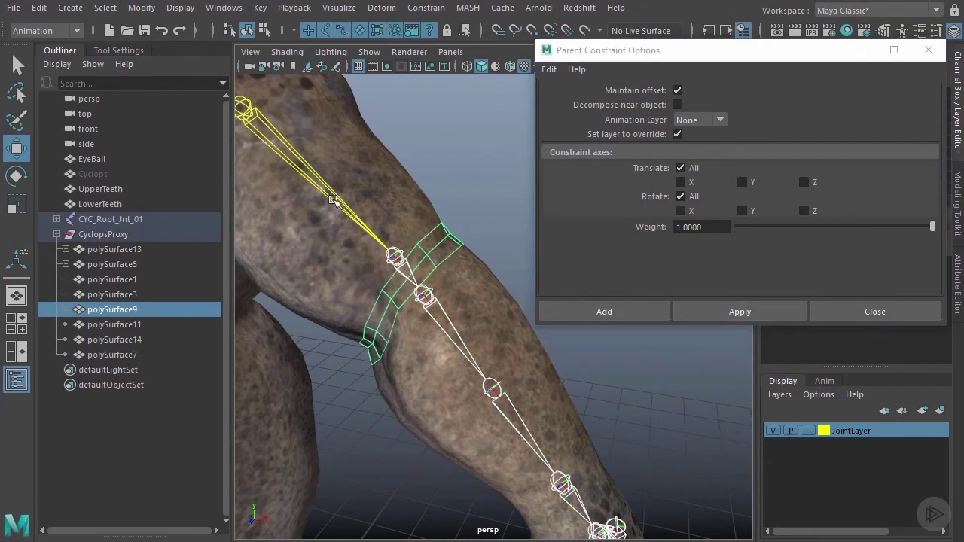
click(334, 199)
shift+click(374, 188)
click(741, 311)
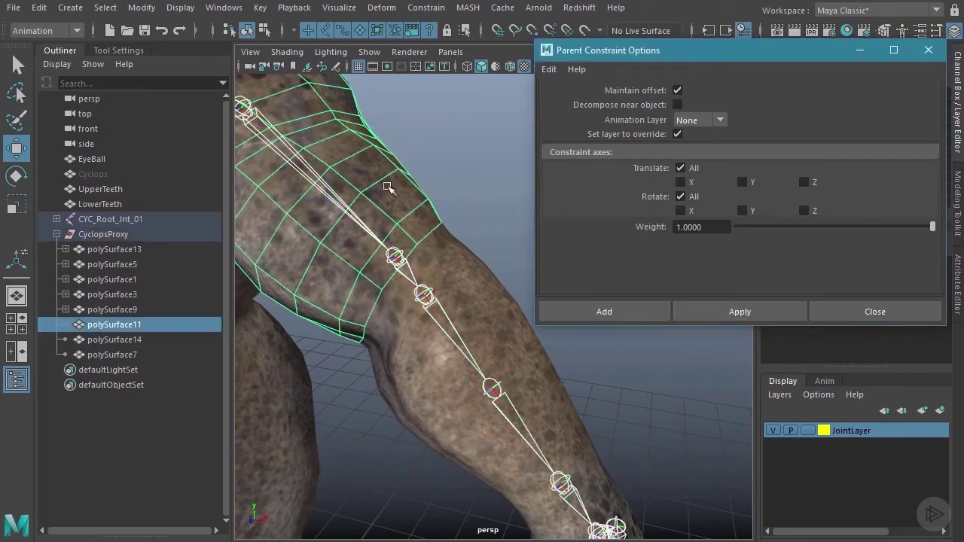
alt+drag(364, 154, 300, 153)
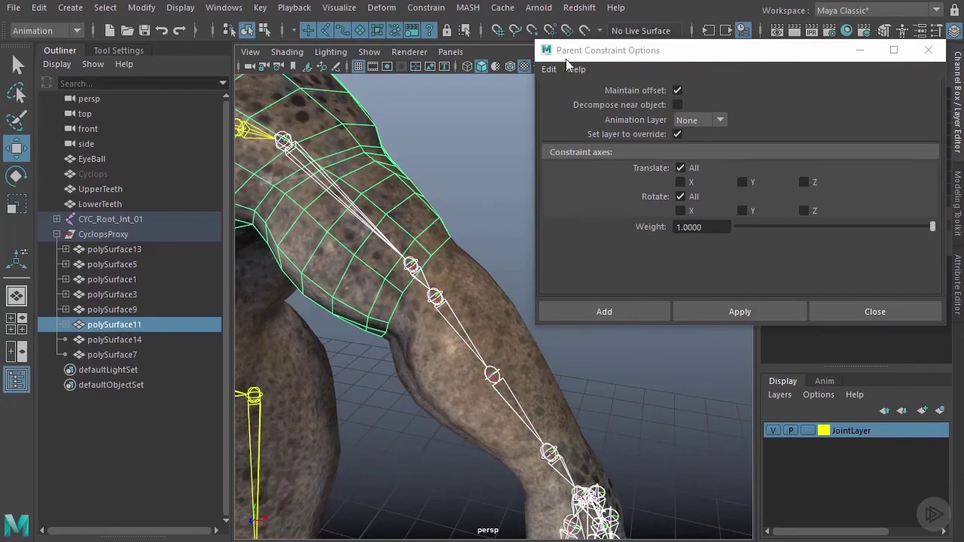
click(873, 312)
click(572, 303)
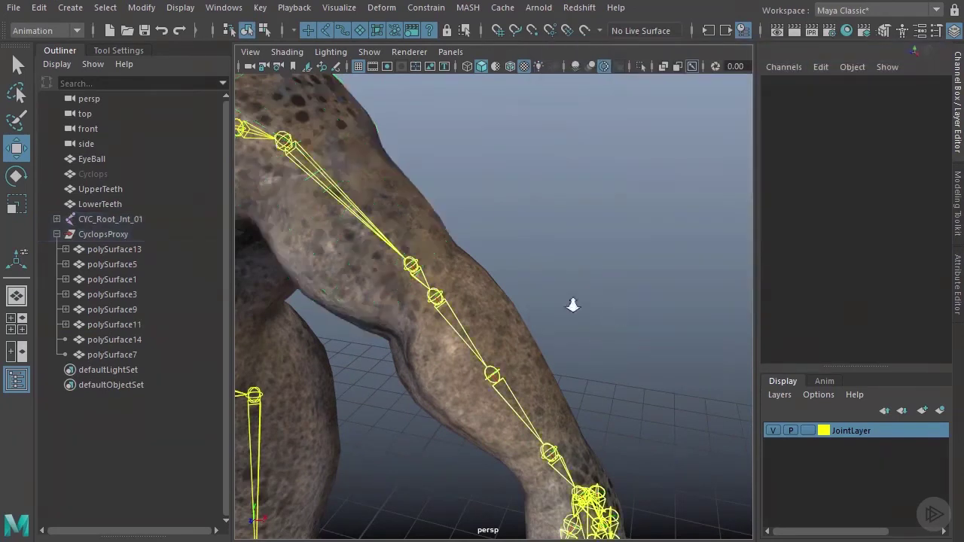
- Rotate the left shoulder joint to test how the constrained arm pieces follow it
alt+drag(572, 304, 570, 193)
click(509, 167)
alt+drag(503, 165, 531, 214)
key(e)
drag(505, 183, 532, 248)
alt+right_drag(532, 248, 561, 248)
- Bend the left arm by rotating both elbow joints, finishing with CYC_L_Elbow_Jnt_02, to test their proxy pieces
click(512, 226)
drag(487, 264, 475, 228)
click(530, 258)
click(509, 248)
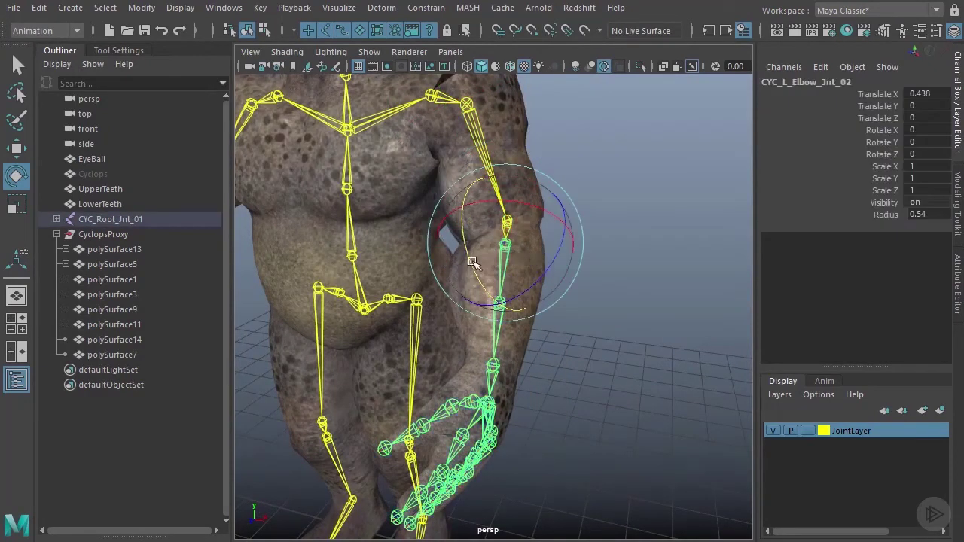
drag(475, 265, 440, 198)
alt+drag(630, 351, 557, 325)
click(628, 386)
- Rotate CYC_L_ForearmTwist_Jnt_01 to test the forearm twist on the proxy pieces
click(465, 267)
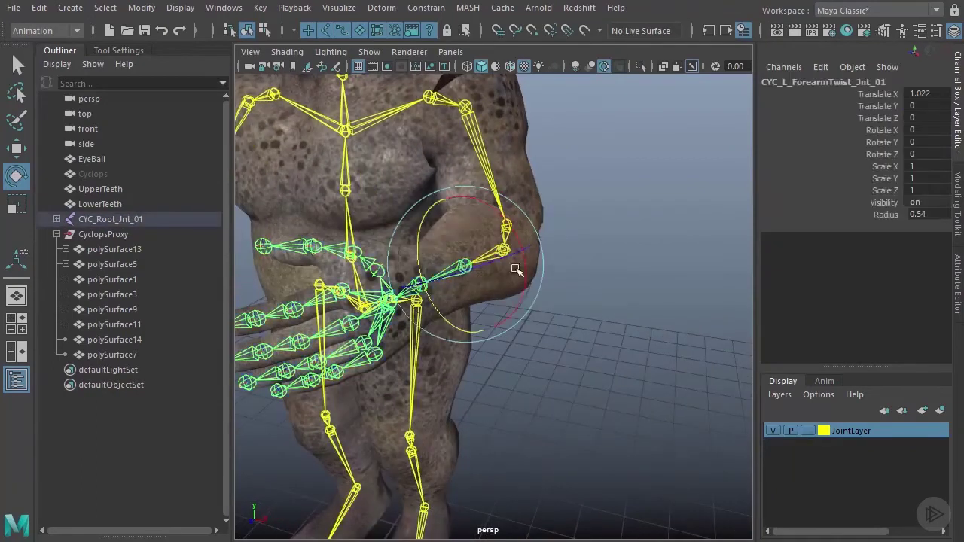
drag(527, 277, 516, 258)
click(607, 405)
alt+drag(607, 405, 675, 353)
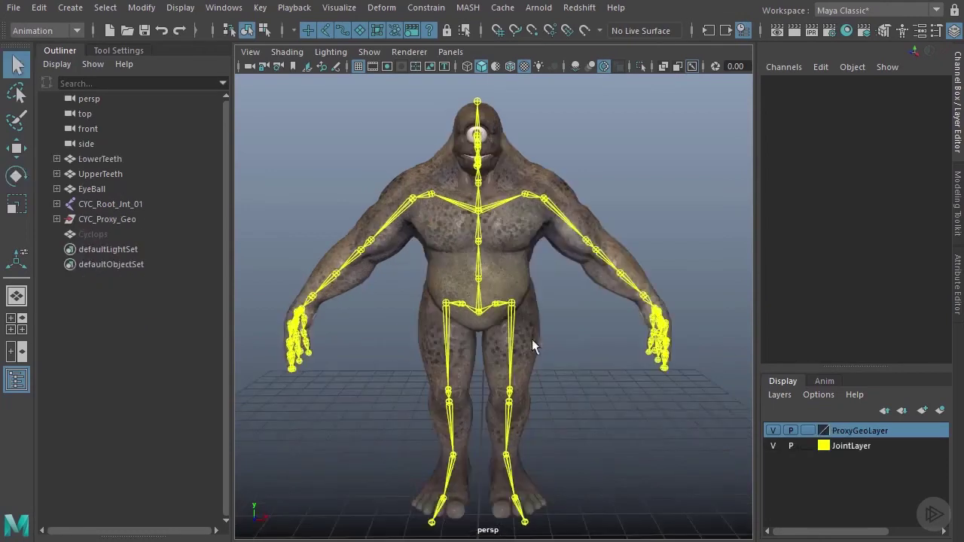
- Rotate the left hip joint of the complete proxy rig to raise the thigh forward
alt+middle_drag(469, 305, 482, 336)
alt+drag(482, 336, 457, 340)
alt+right_drag(456, 340, 494, 363)
alt+middle_drag(494, 363, 499, 313)
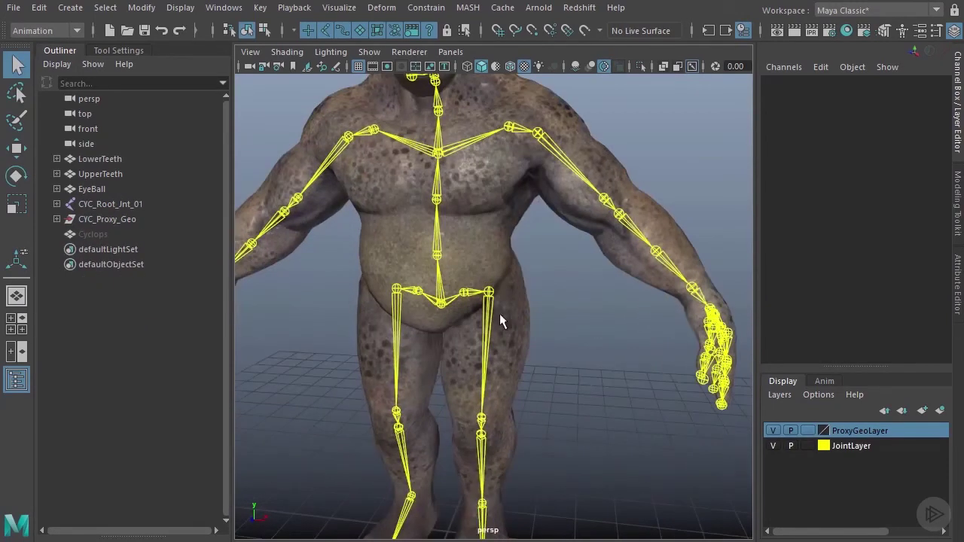
click(488, 324)
key(e)
drag(492, 342, 468, 248)
click(554, 419)
alt+drag(555, 419, 464, 353)
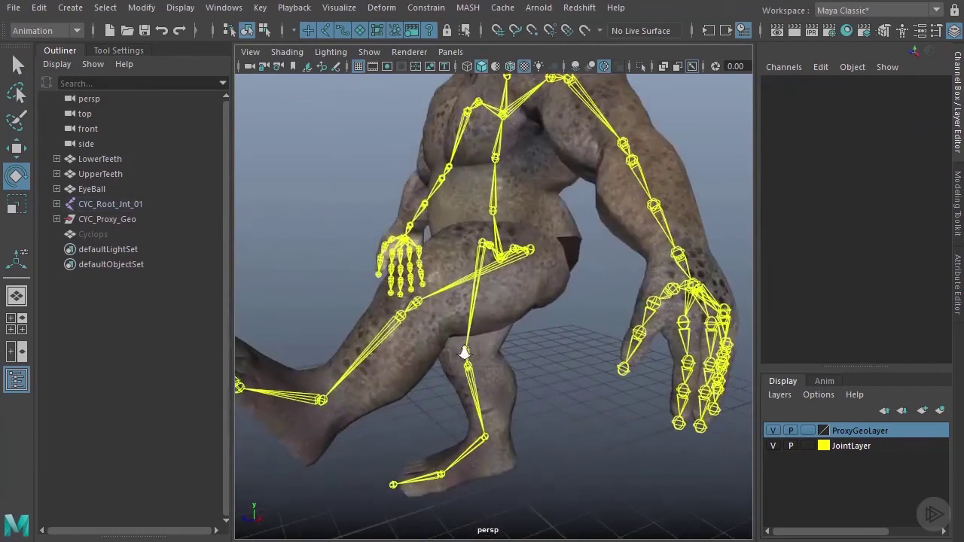
- Bend the left knee by rotating both knee joints, with CYC_L_Knee_Jnt_02 at about 22 degrees in Y
click(417, 302)
drag(364, 285, 389, 338)
click(417, 377)
click(409, 352)
drag(354, 303, 369, 344)
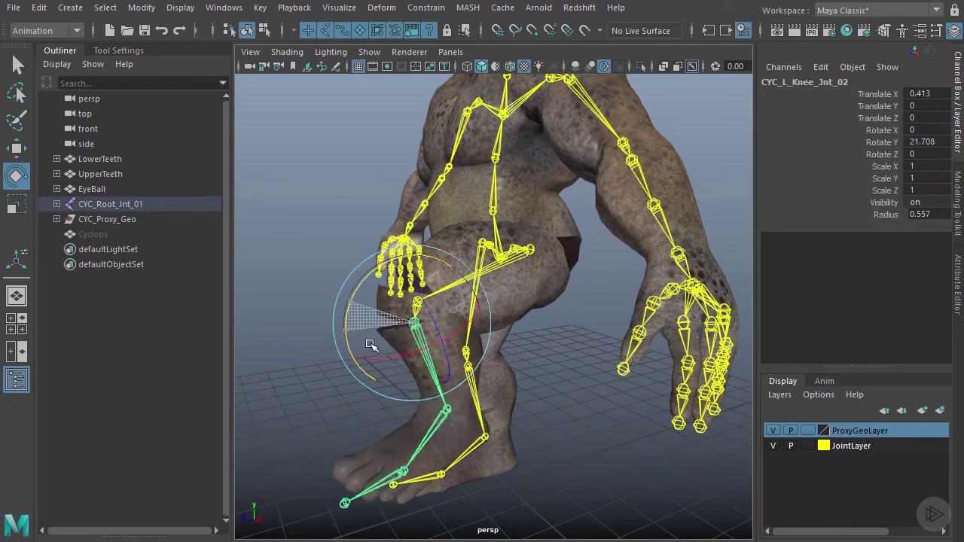
click(592, 398)
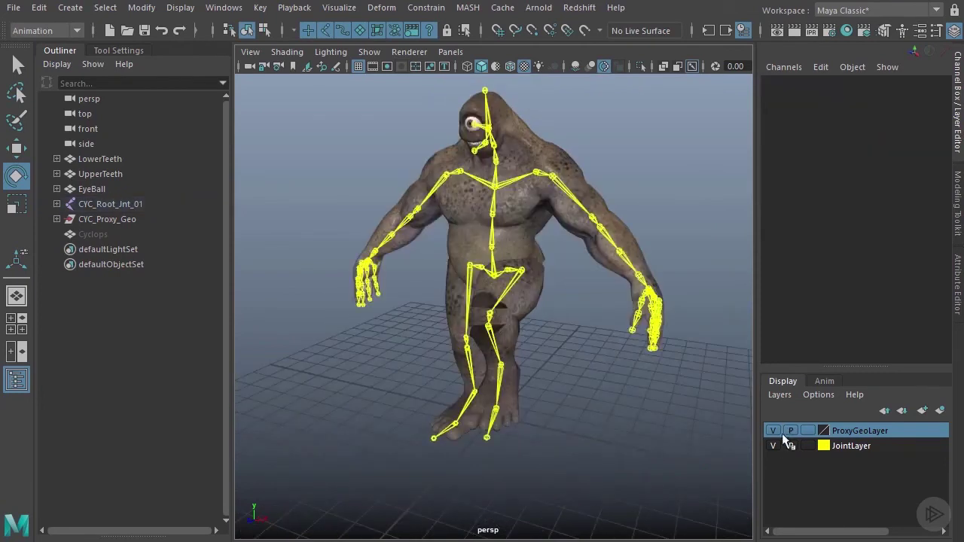
- Hide JointLayer to examine the posed proxy geometry alone and show the joints again
click(773, 446)
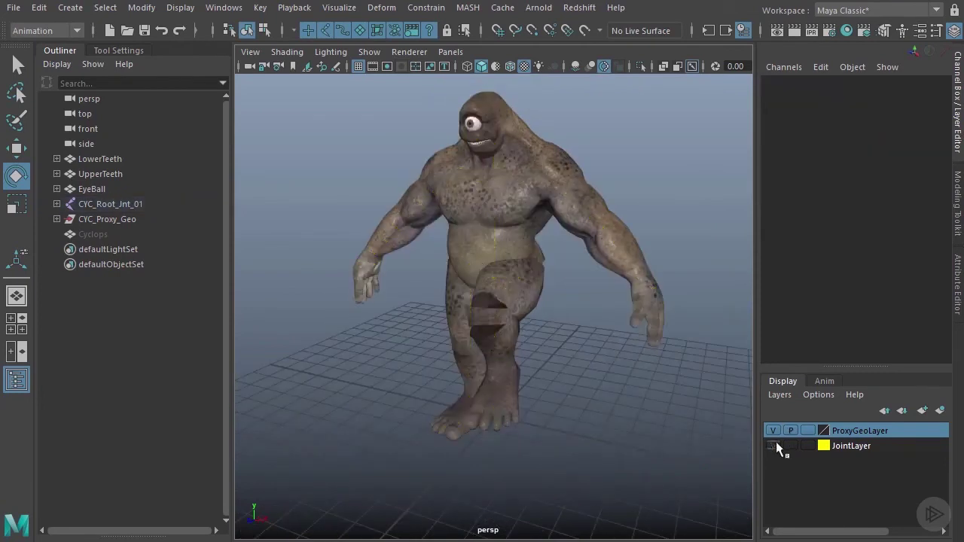
alt+drag(611, 405, 595, 356)
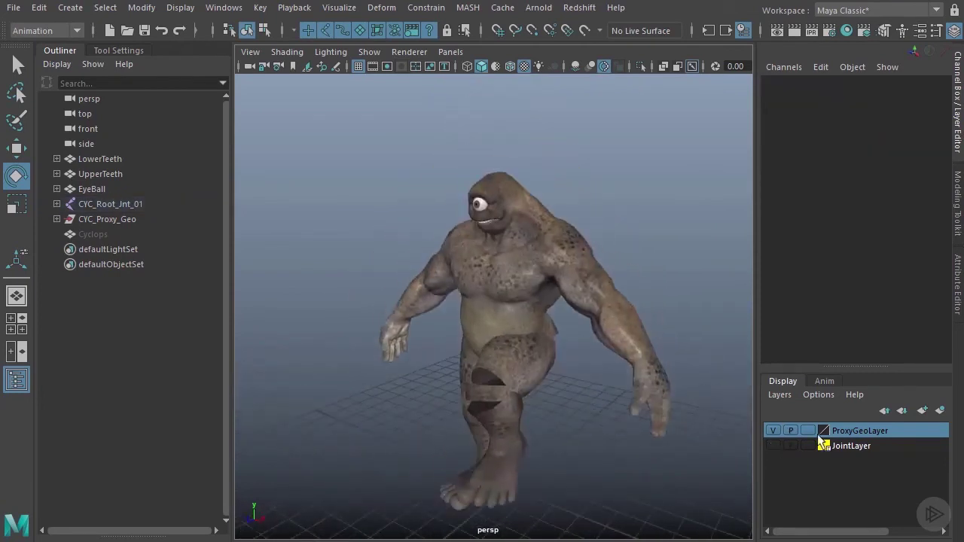
click(773, 446)
- Rotate the head joint to tilt the Cyclops's head back
alt+middle_drag(475, 277, 479, 314)
alt+right_drag(480, 314, 542, 183)
alt+middle_drag(528, 171, 526, 249)
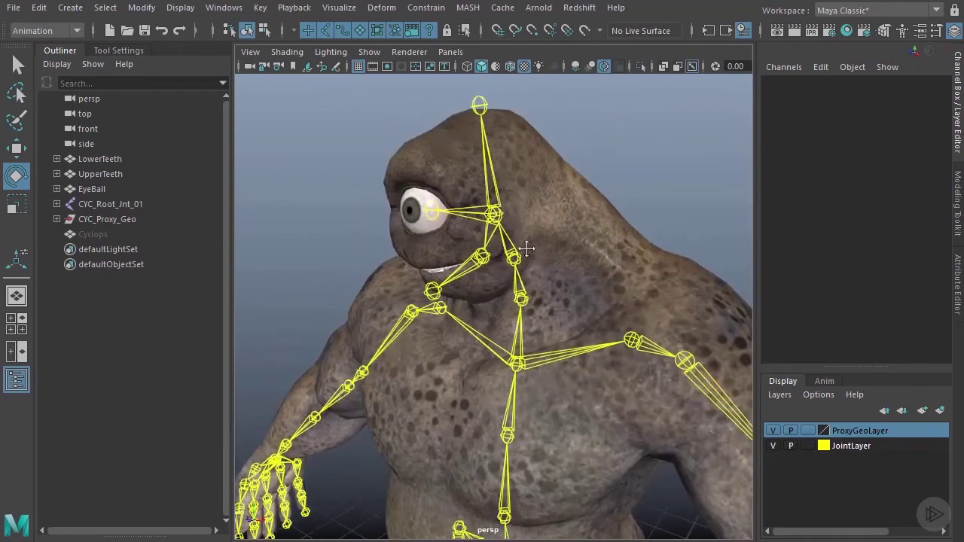
click(495, 213)
drag(503, 224, 435, 219)
click(634, 129)
- Rotate CYC_Neck_Jnt_01 to tilt the neck and separate its proxy segments
click(513, 258)
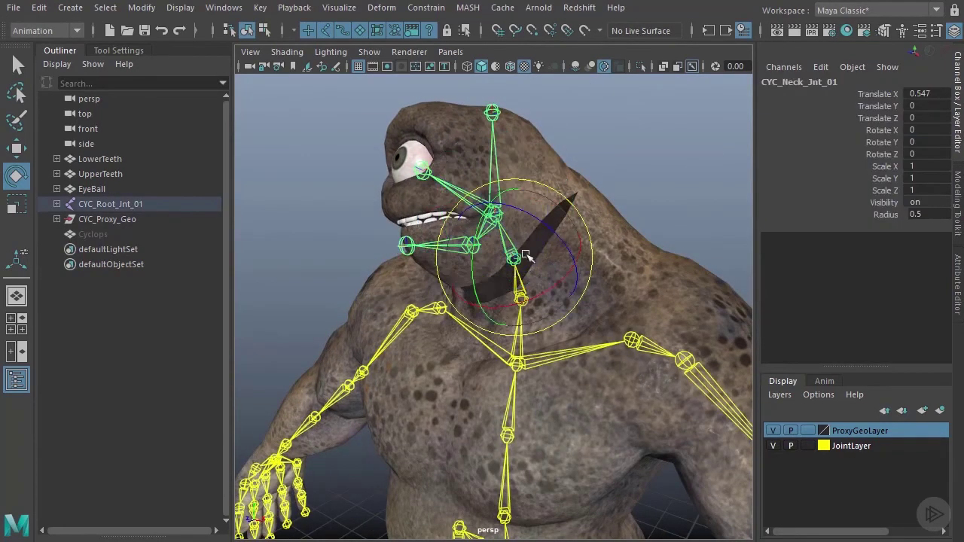
drag(544, 256, 536, 230)
click(665, 130)
alt+drag(572, 180, 564, 179)
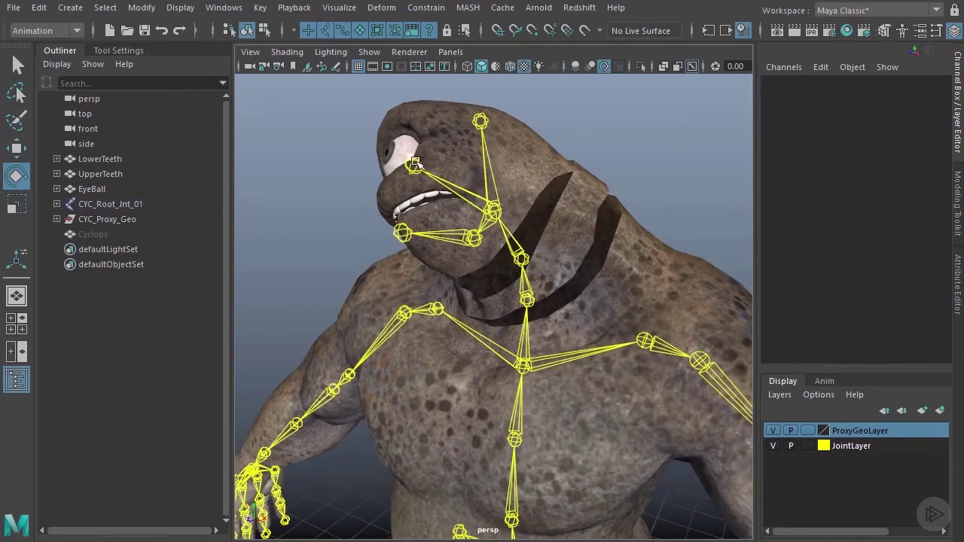
- Check the eye joint and rotate the jaw joint downward to open the mouth
click(413, 165)
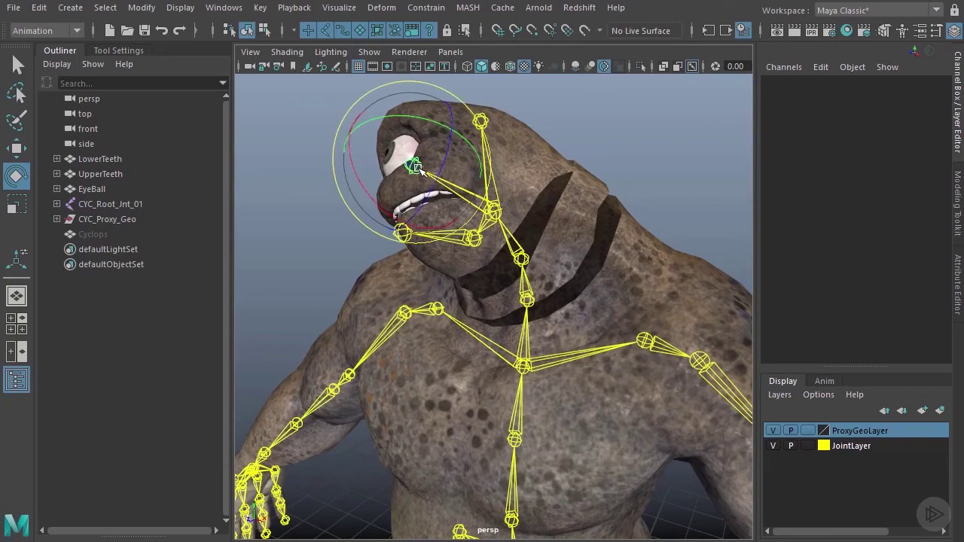
click(446, 214)
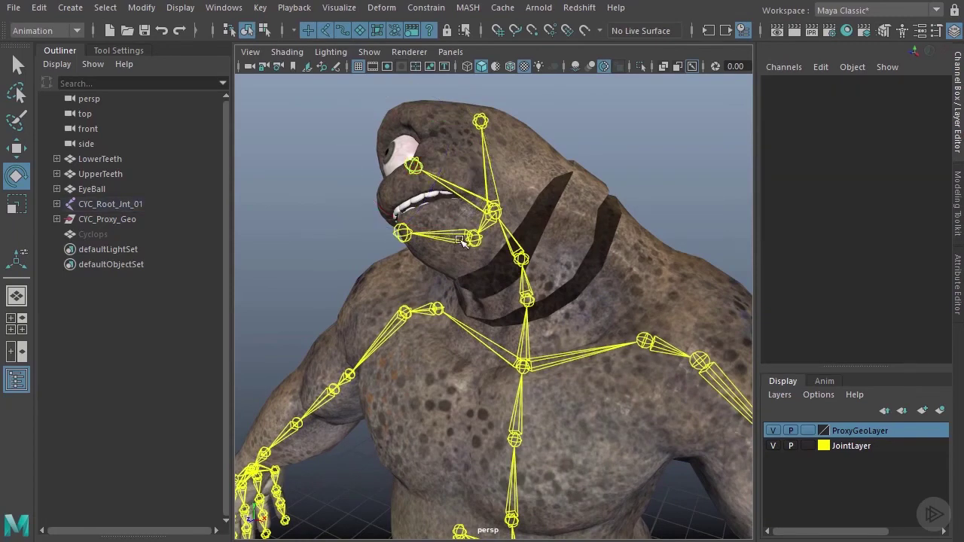
click(447, 235)
drag(426, 263, 453, 299)
click(330, 242)
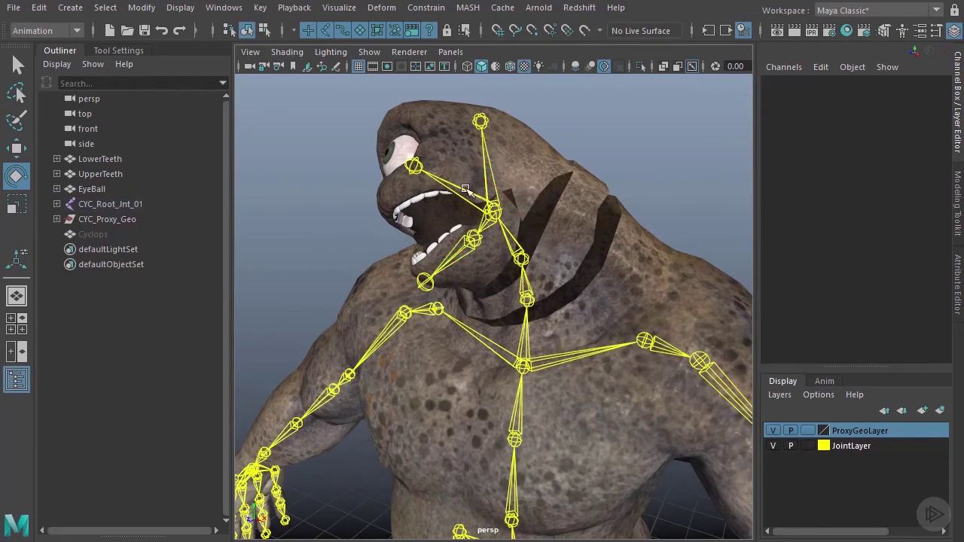
- Turn and tilt CYC_Head_Jnt_01 to a rotation of about -16, -29 and -5 degrees in X, Y and Z
click(492, 212)
drag(521, 233, 524, 239)
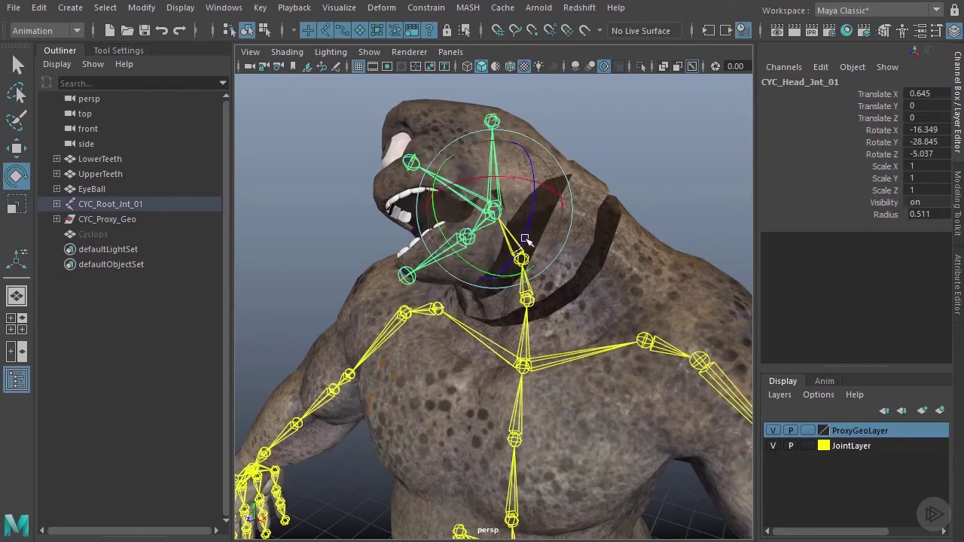
click(734, 225)
- Rotate the left clavicle and shoulder joints to pose the upper arm
click(664, 344)
alt+right_drag(676, 354, 591, 307)
drag(574, 327, 644, 280)
click(660, 272)
click(607, 327)
drag(604, 357, 646, 369)
- Bend the left arm forward with both elbow joints, rotating CYC_L_Elbow_Jnt_02 to about -24 degrees in Y
click(613, 376)
click(614, 376)
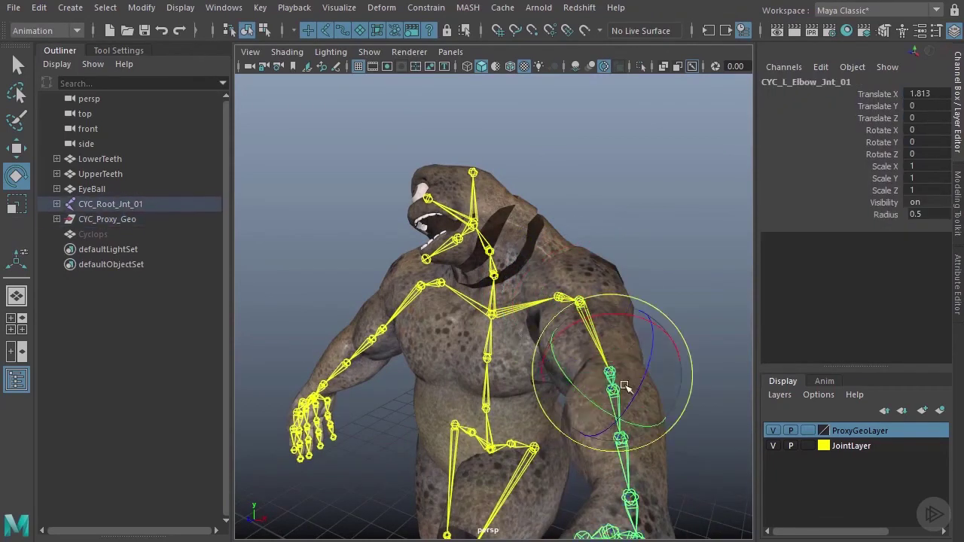
drag(602, 398, 572, 402)
click(633, 484)
click(476, 375)
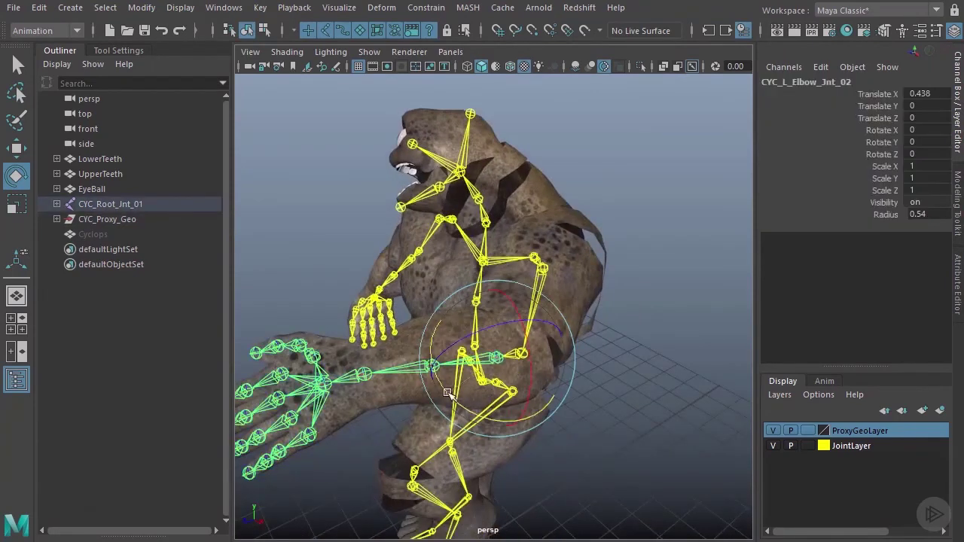
drag(447, 387, 432, 354)
click(567, 421)
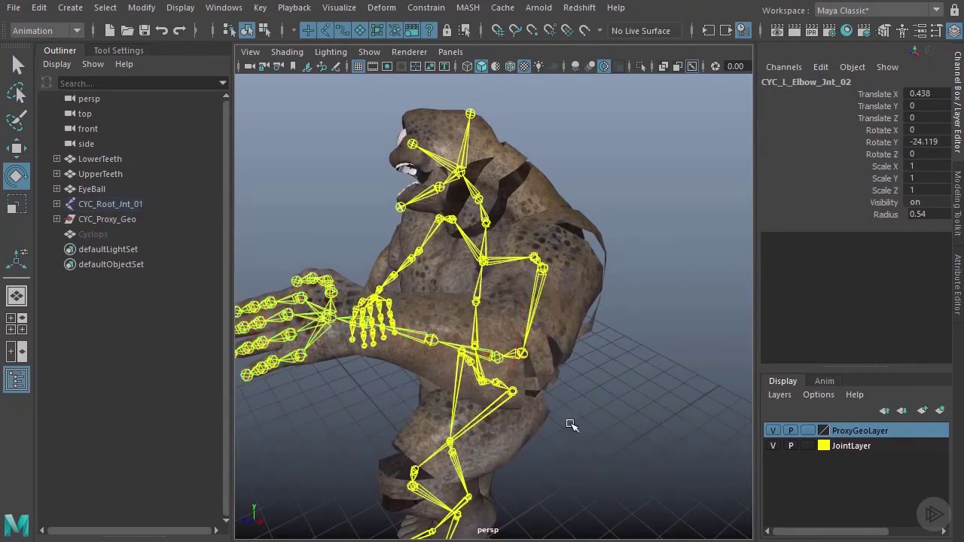
- Expand CYC_Proxy_Geo to examine its list of proxy pieces, collapse it again and inspect the posed model from the front
click(115, 219)
click(56, 219)
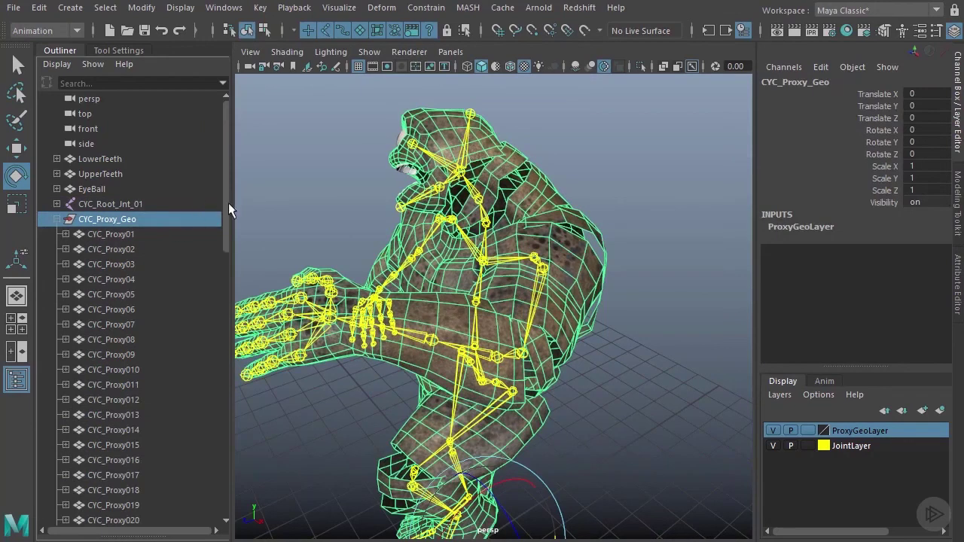
drag(223, 225, 224, 448)
drag(224, 395, 223, 162)
click(56, 219)
alt+drag(527, 421, 575, 255)
click(632, 444)
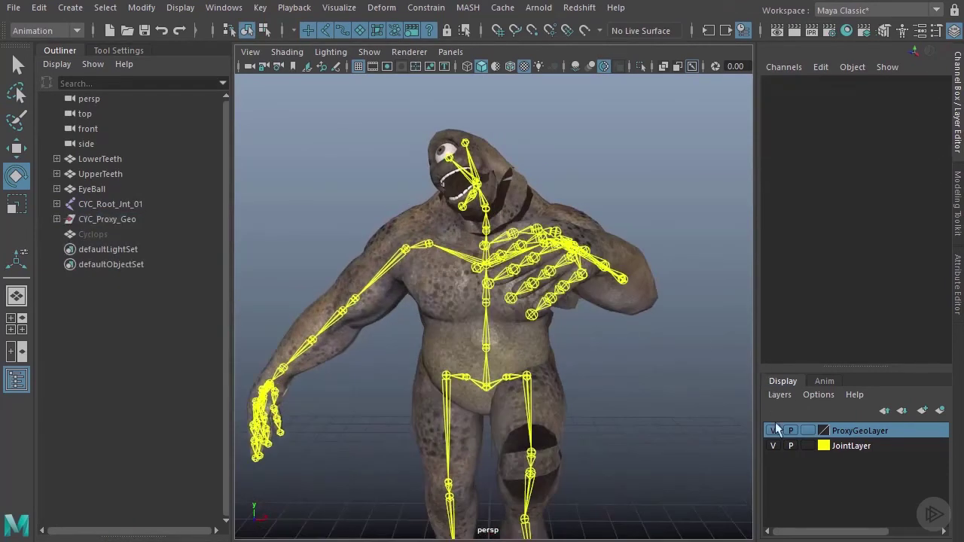
- Toggle ProxyGeoLayer's visibility off and on to compare the bare skeleton with the proxy, and examine the whole pose
click(773, 431)
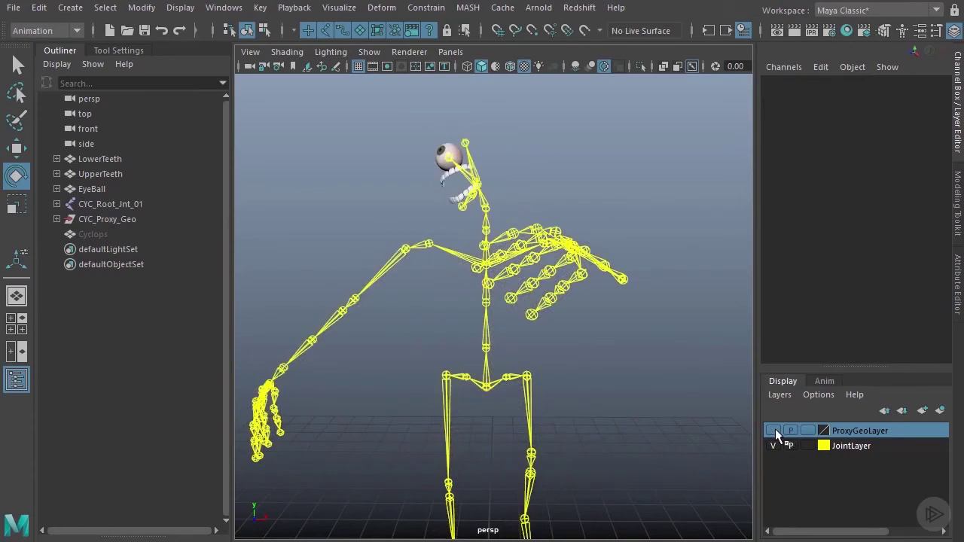
click(773, 431)
click(776, 434)
click(776, 434)
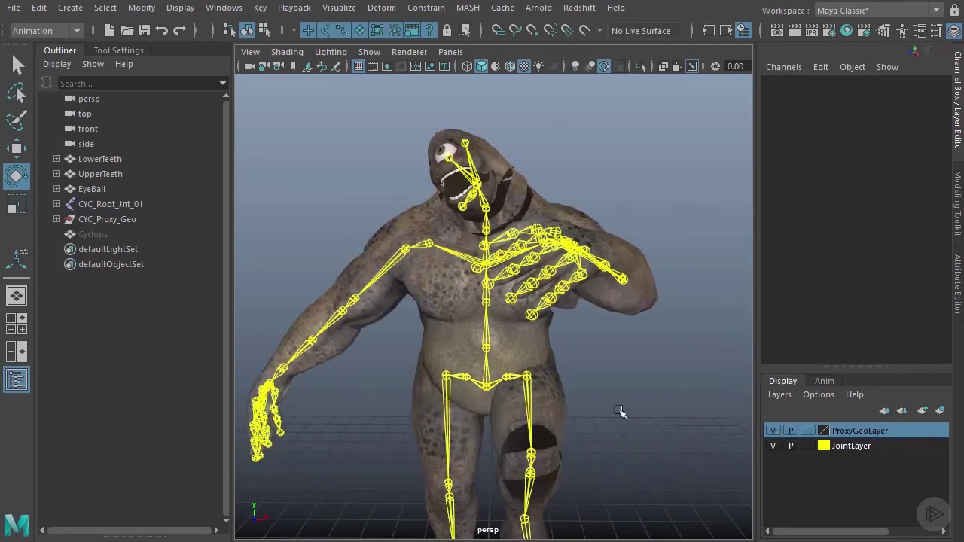
scroll(598, 426, down, 3)
alt+drag(597, 426, 575, 384)
scroll(575, 384, up, 3)
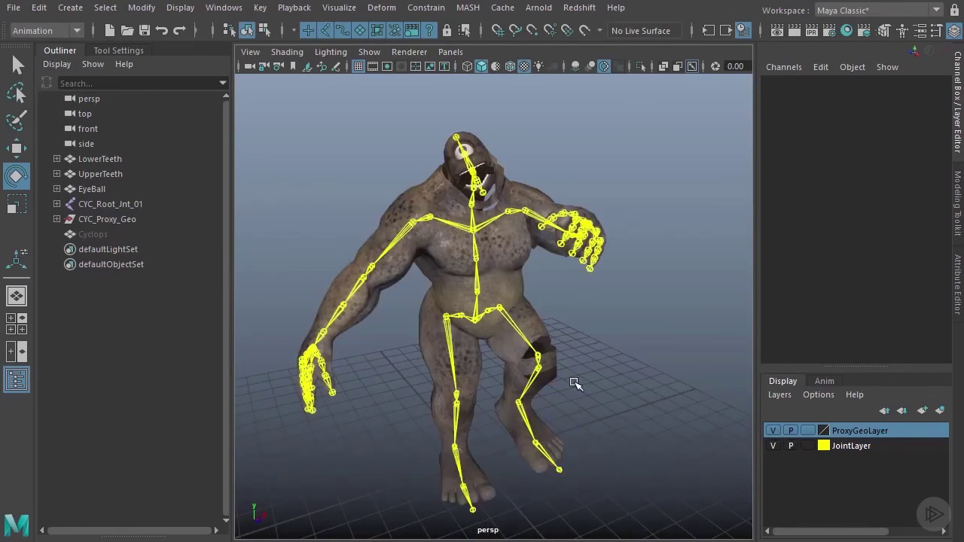